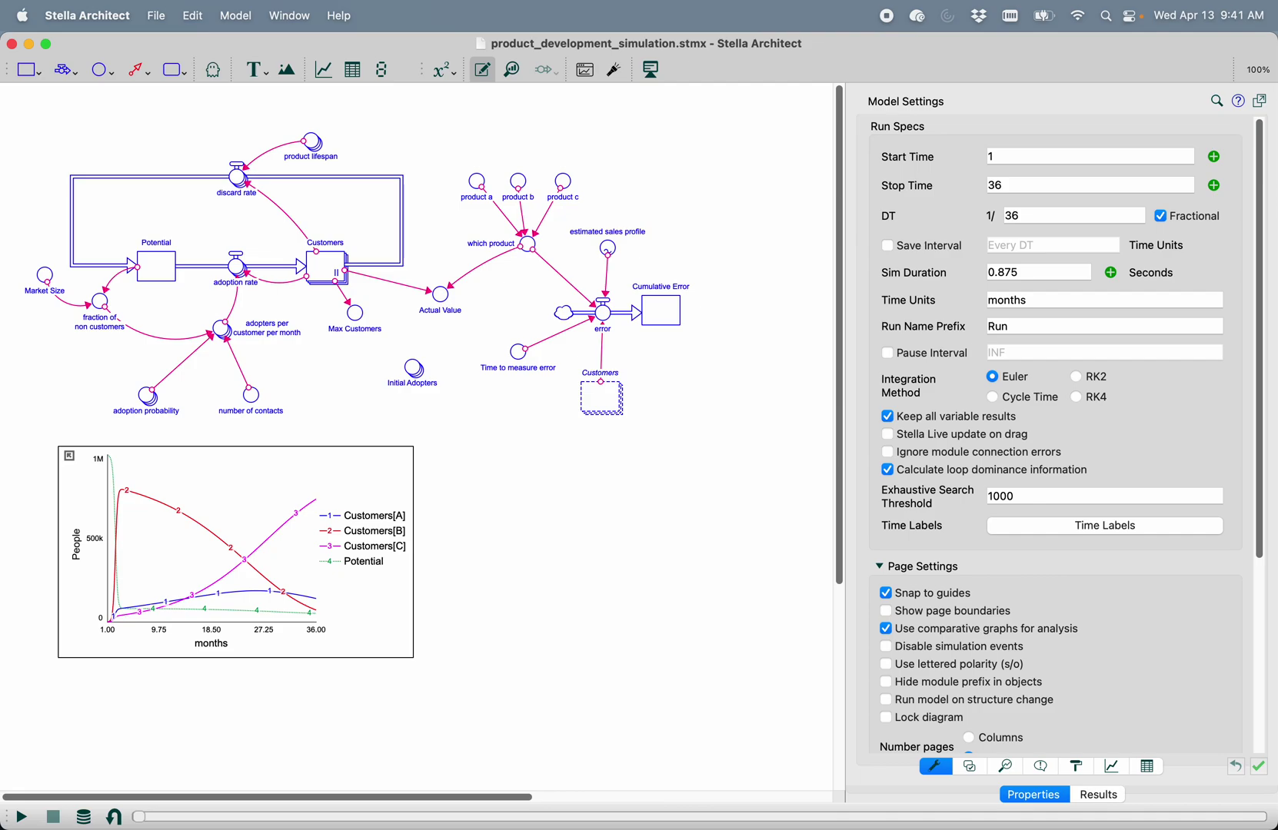
pyautogui.click(654, 70)
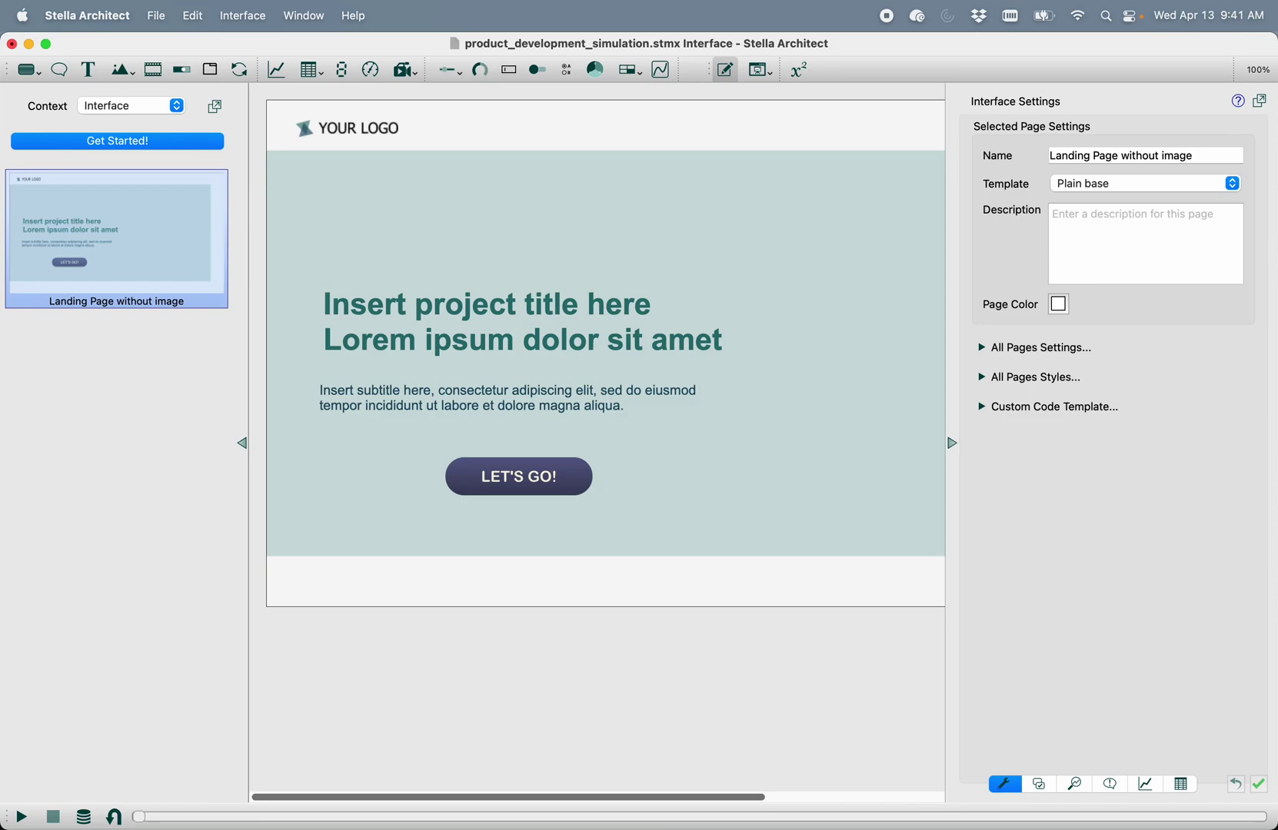
# Open the Add page design catalogue and preview the Deluxe Tabbed Blue Gold templates
pyautogui.click(124, 144)
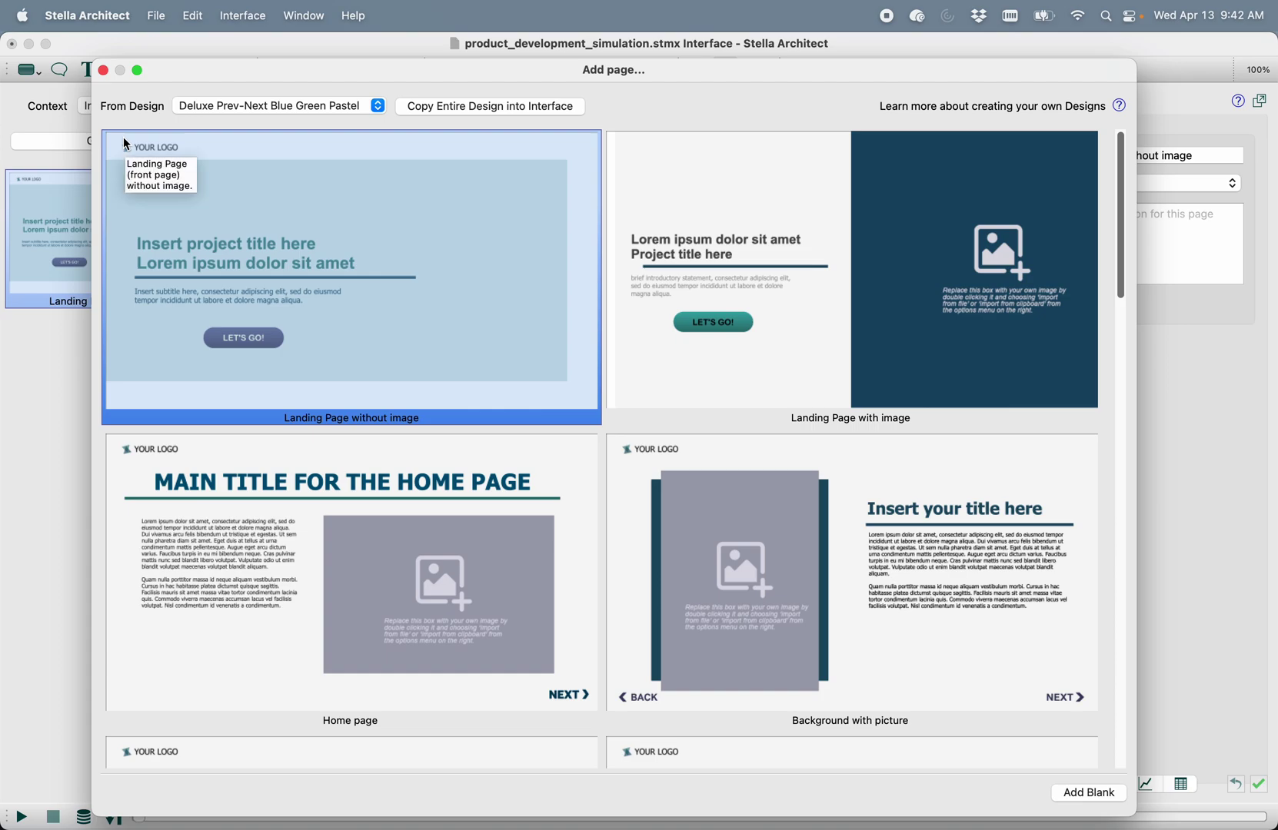
pyautogui.click(243, 111)
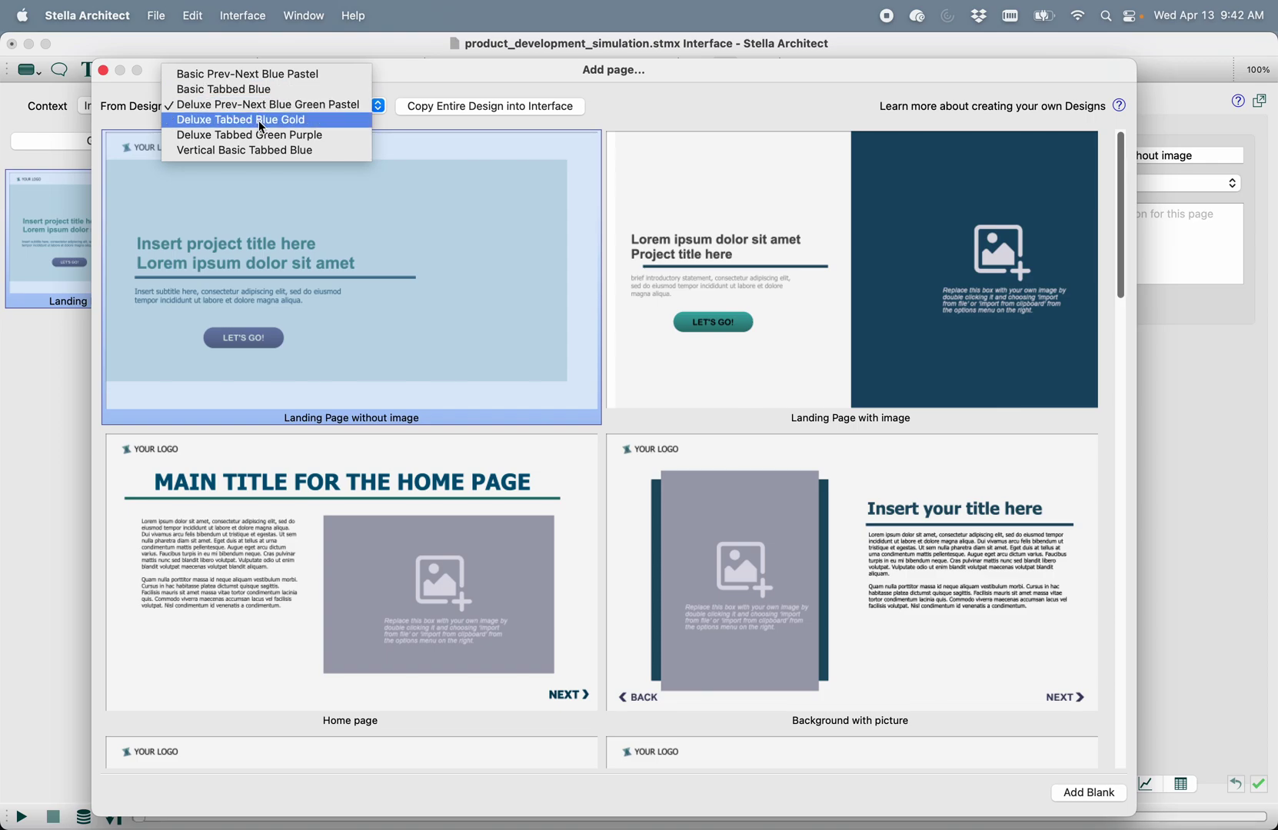
pyautogui.click(259, 121)
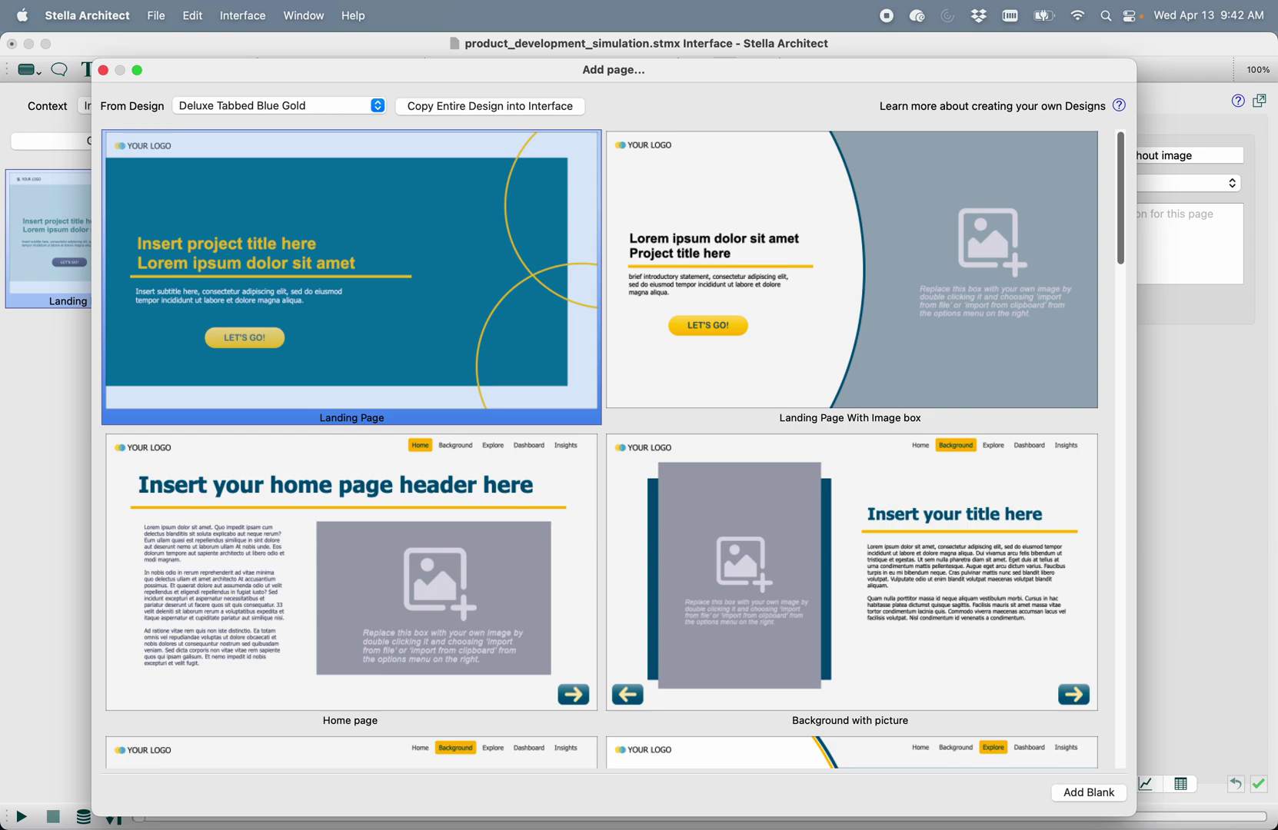
# Compare Basic Prev-Next Blue Pastel and Deluxe Tabbed Blue Gold, then pick Deluxe Prev-Next Blue Green Pastel
pyautogui.click(220, 105)
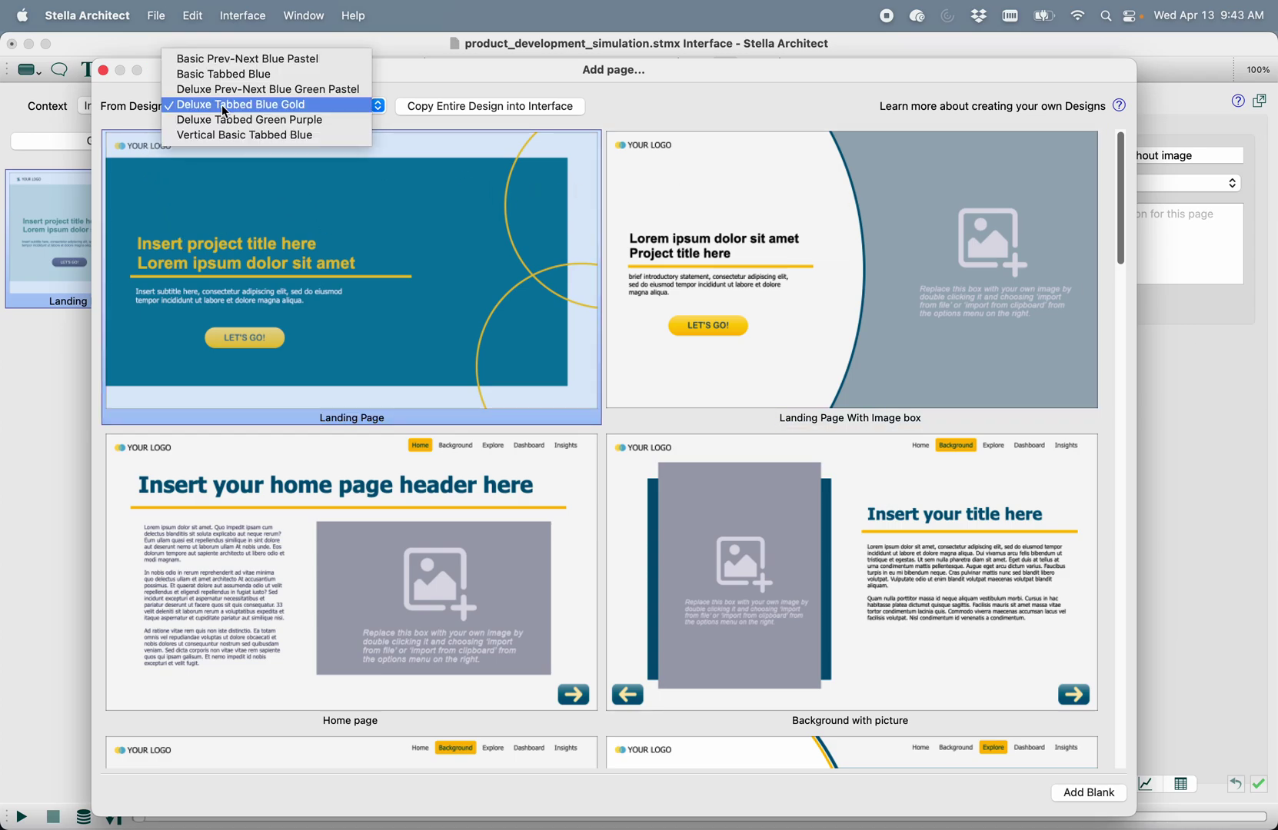
pyautogui.click(246, 60)
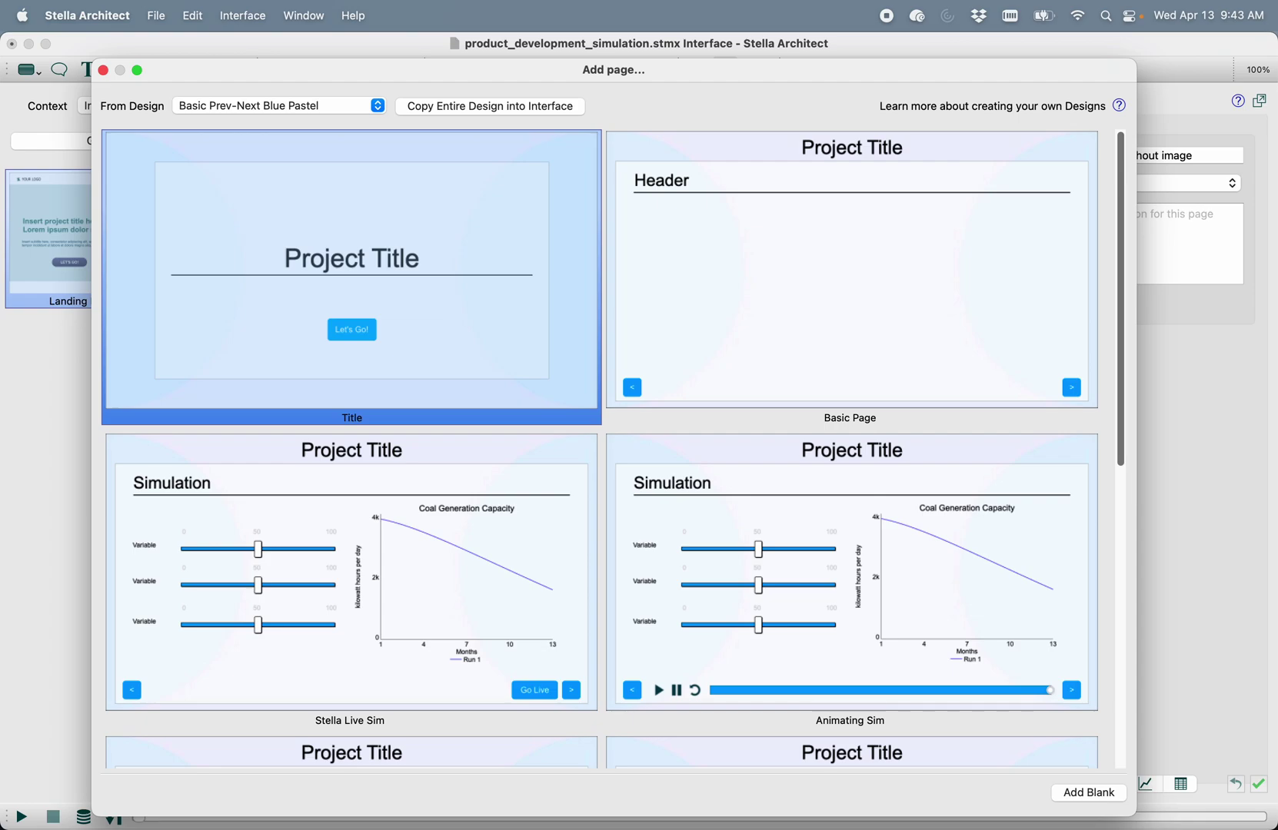
pyautogui.click(302, 106)
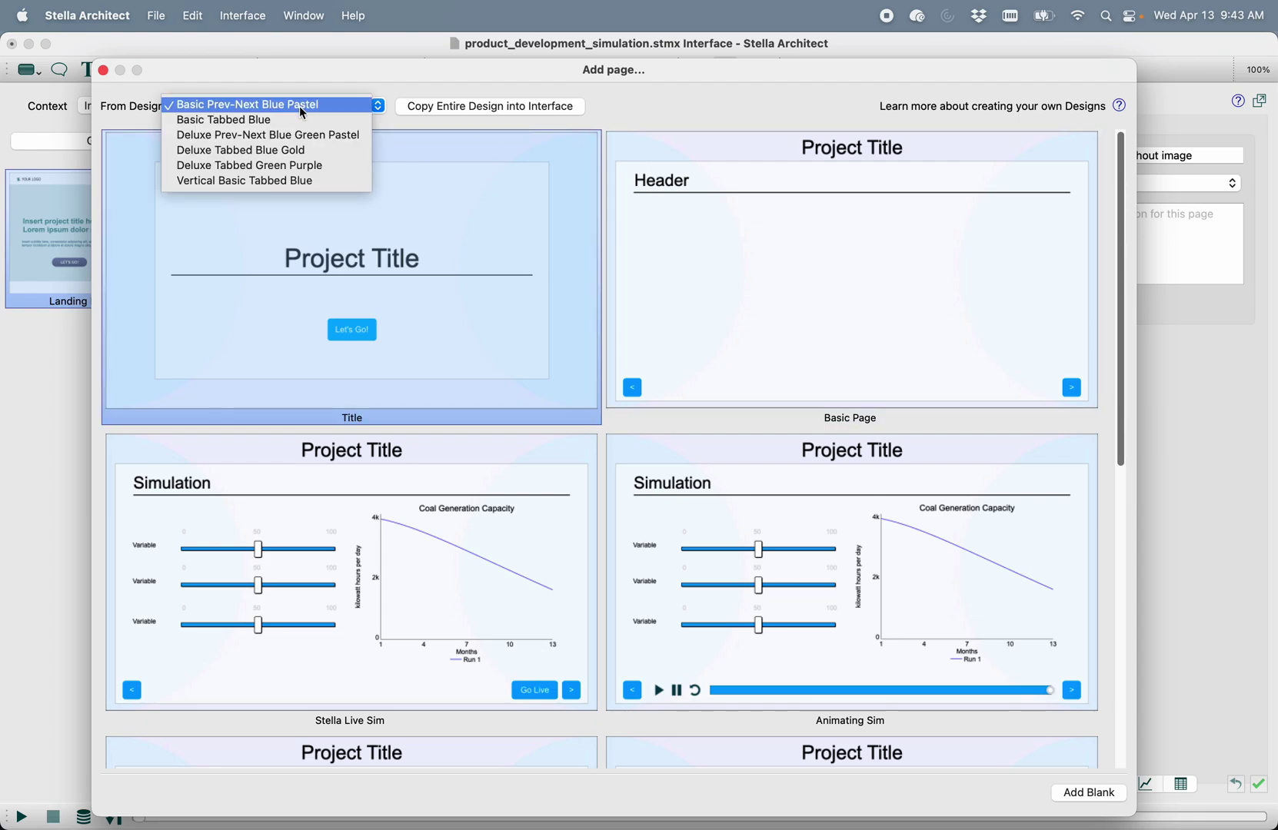
pyautogui.click(310, 150)
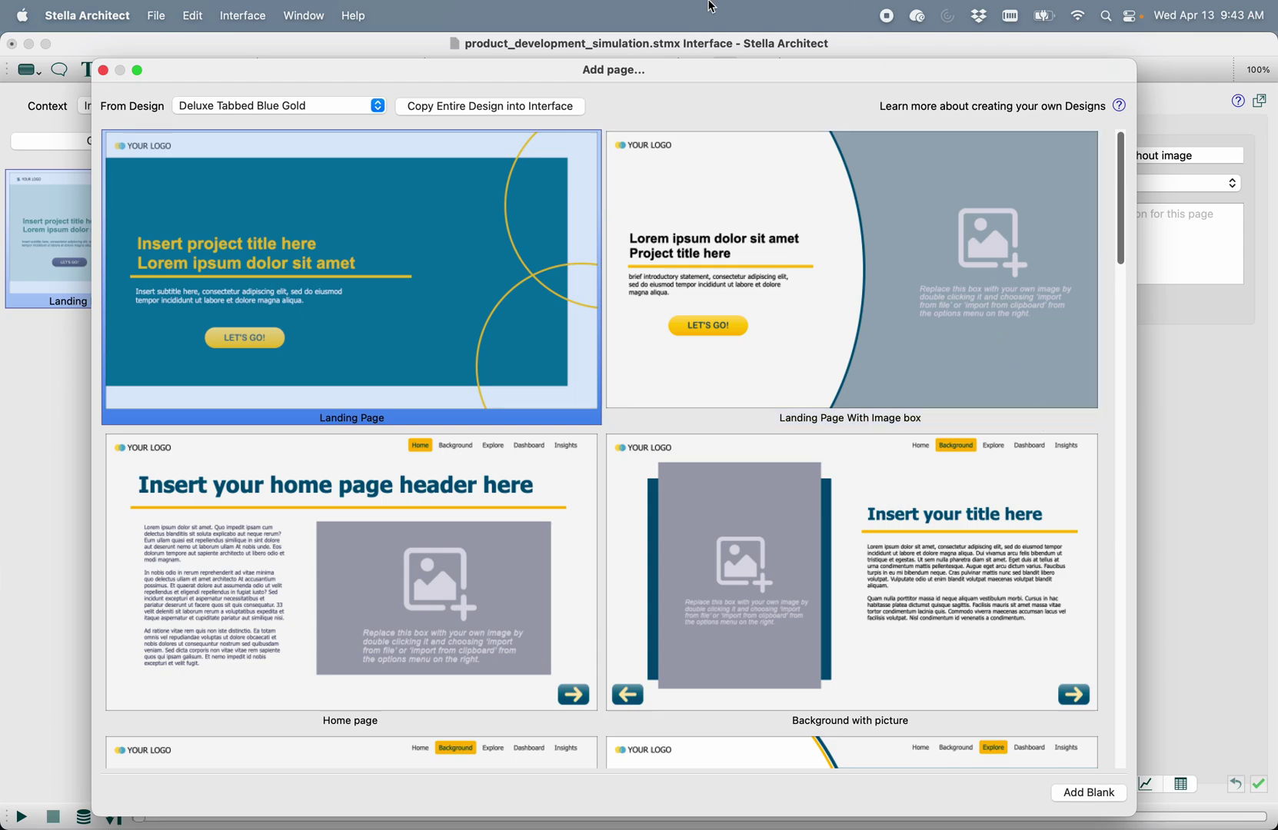
pyautogui.click(236, 107)
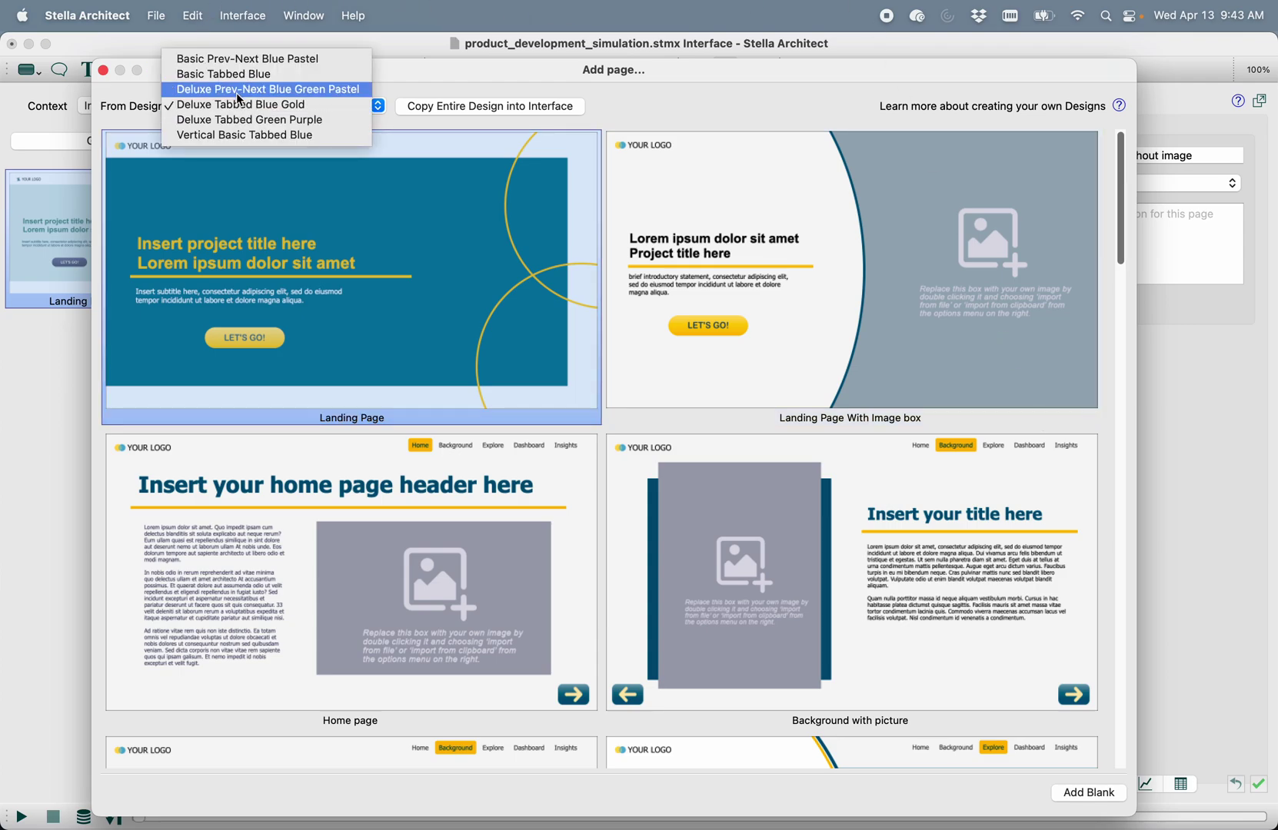
pyautogui.click(240, 91)
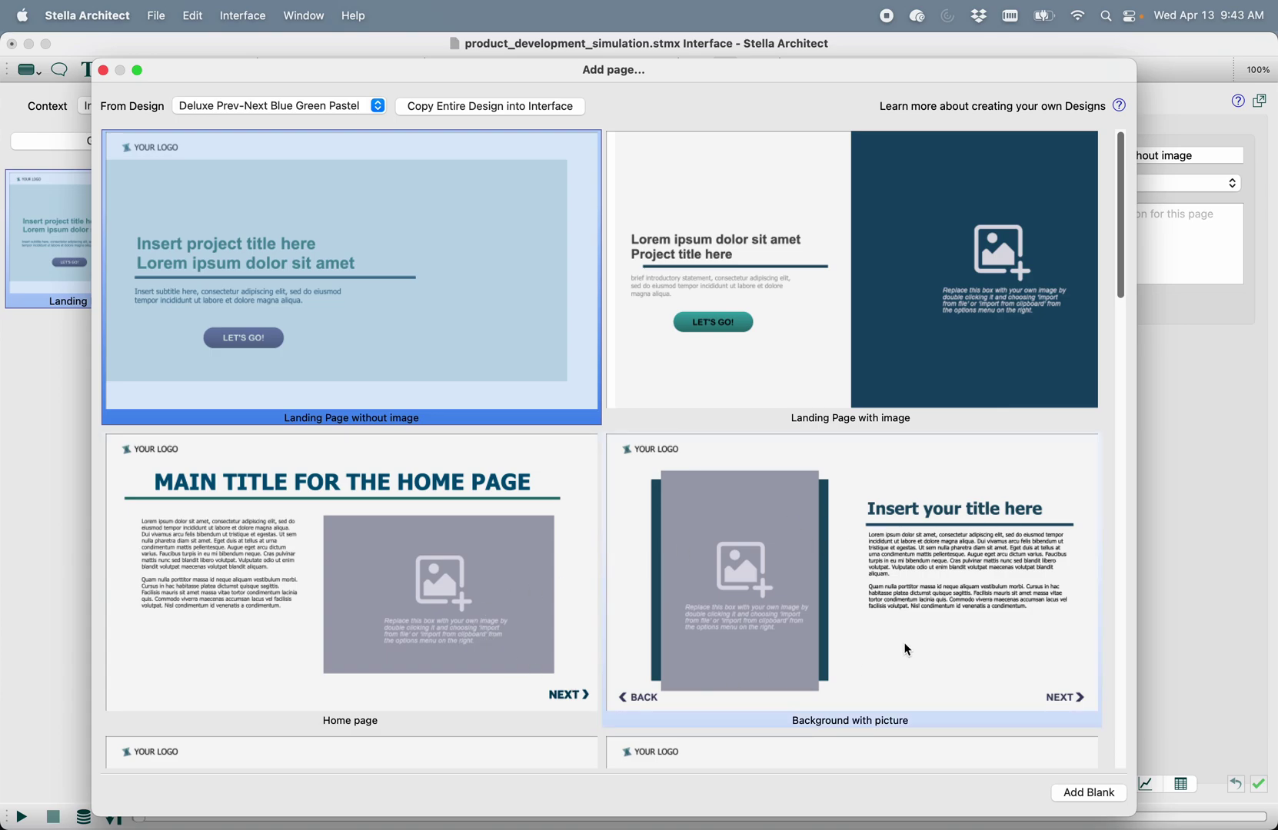
pyautogui.scroll(-10, 907, 651)
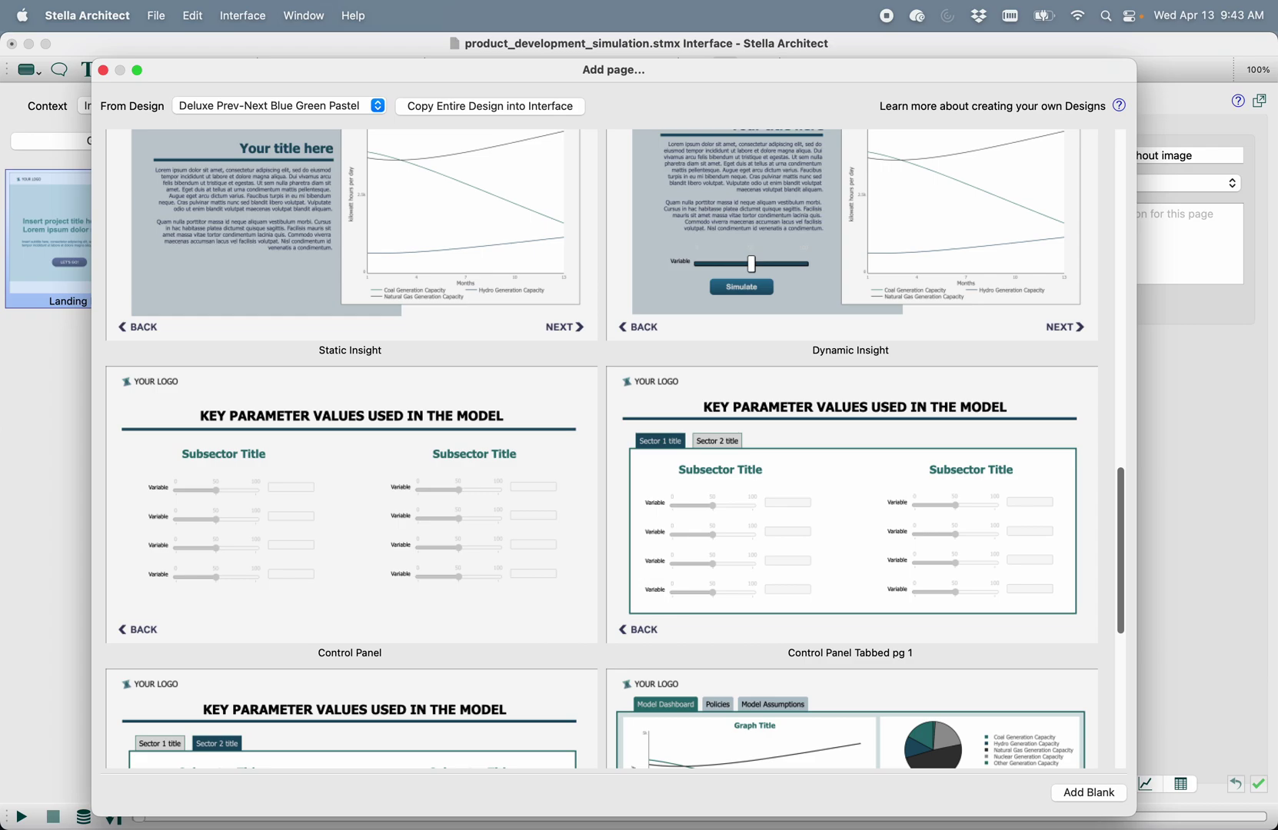
pyautogui.scroll(10, 905, 621)
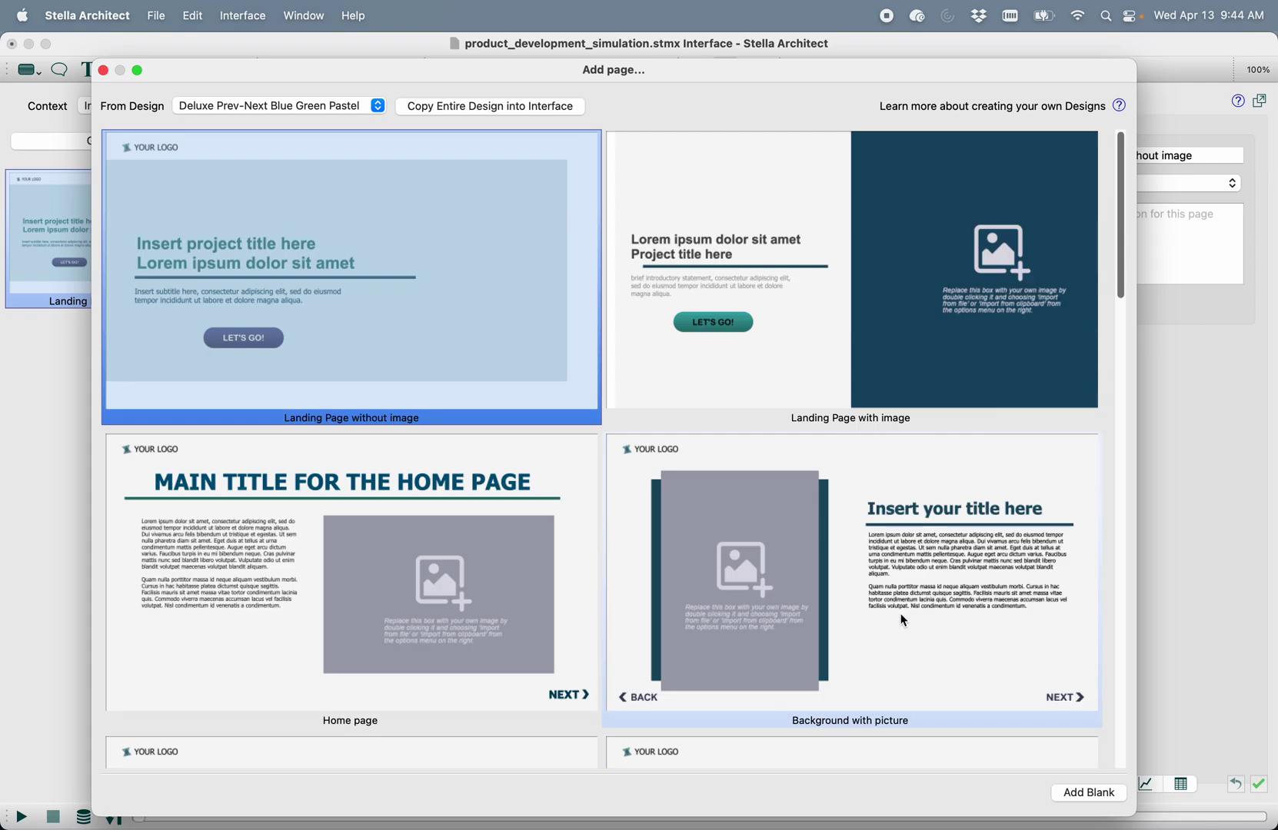
pyautogui.moveTo(901, 615)
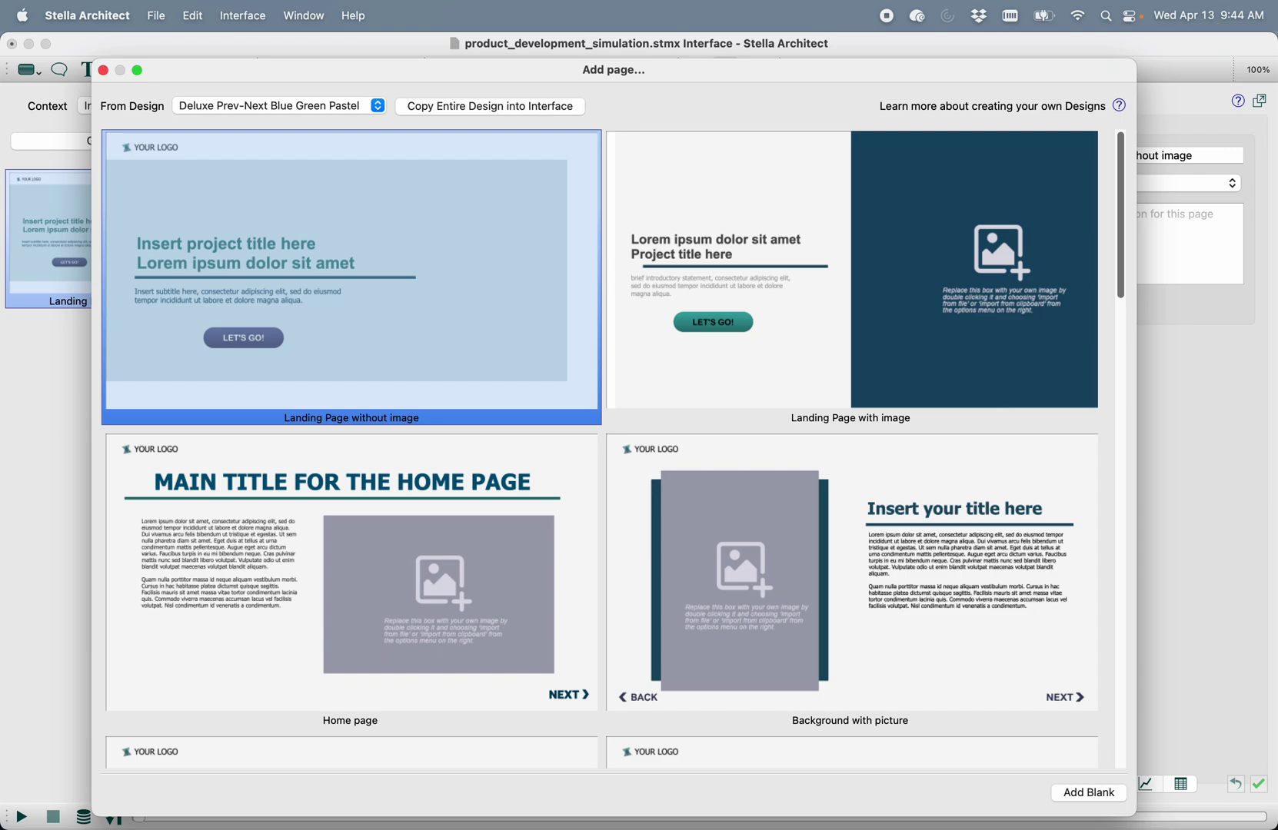
# Add a Landing Page with image and zoom to fit the whole page
pyautogui.doubleClick(855, 270)
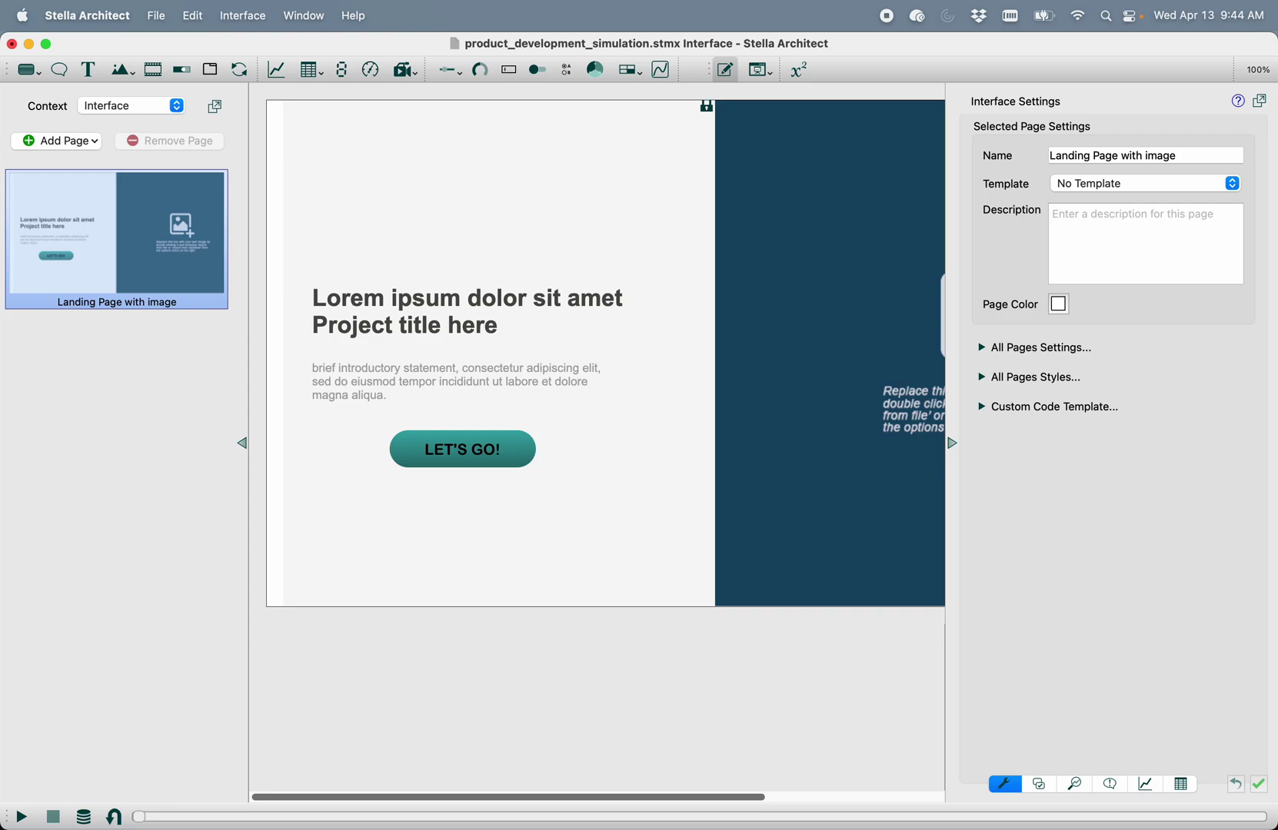
pyautogui.click(1260, 70)
pyautogui.click(1235, 318)
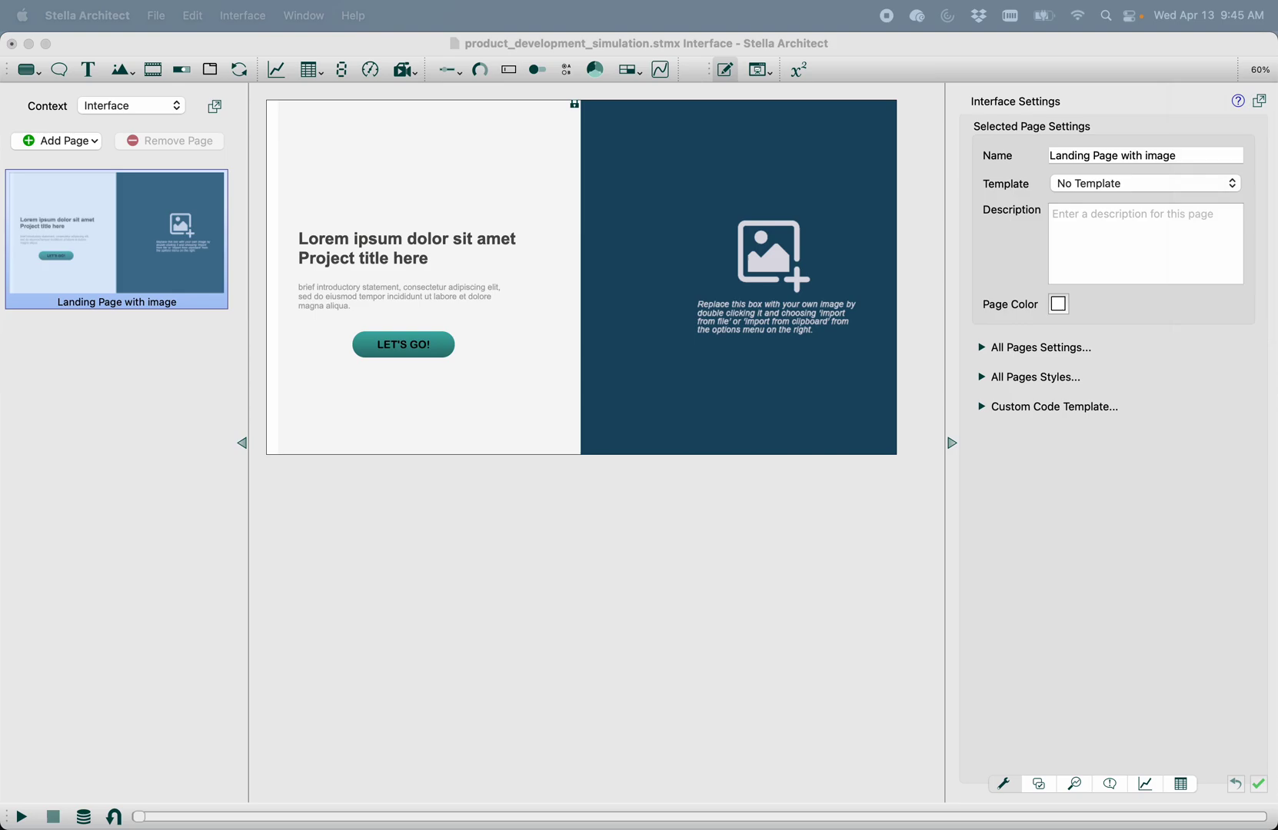
# Title the page 'Product Development Simulator' and replace the subtitle with an author-credit line
pyautogui.doubleClick(412, 259)
pyautogui.write('Product ')
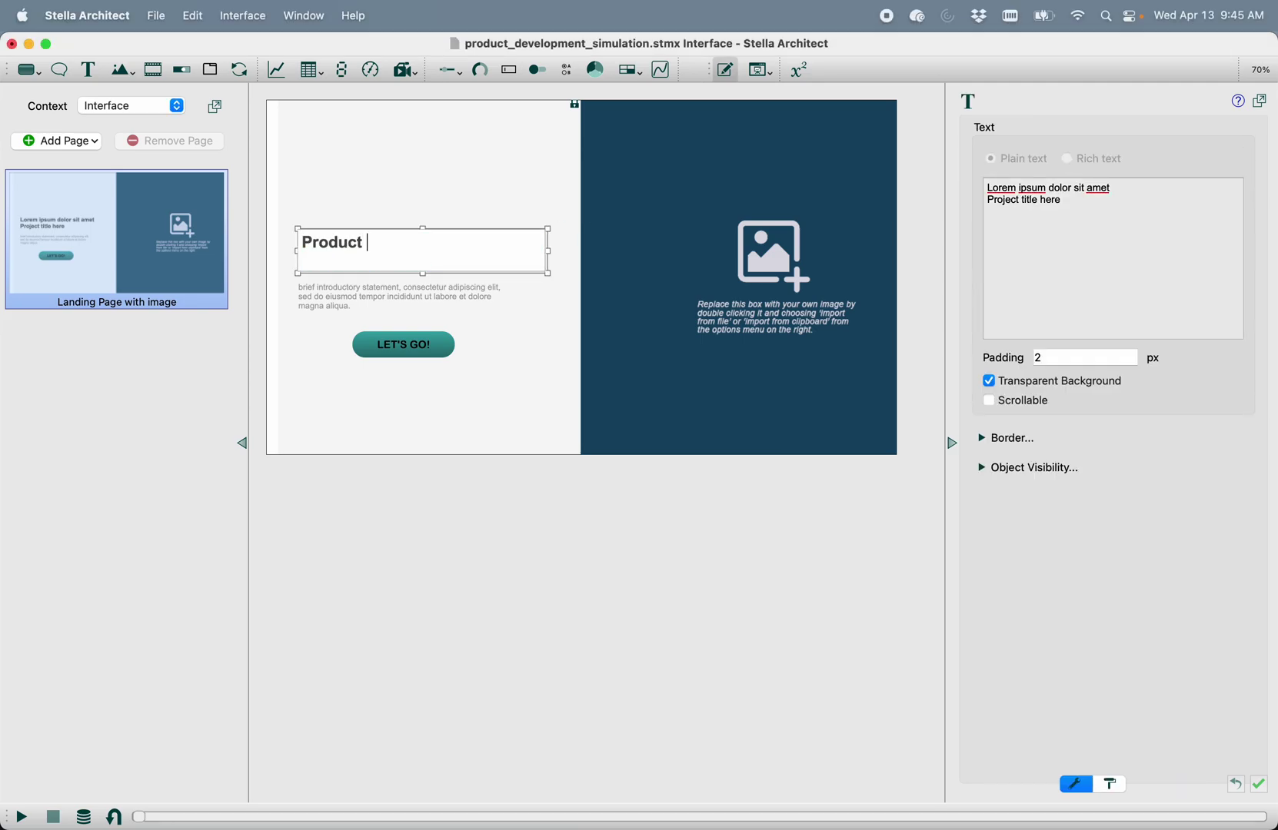
pyautogui.write('Development Simu')
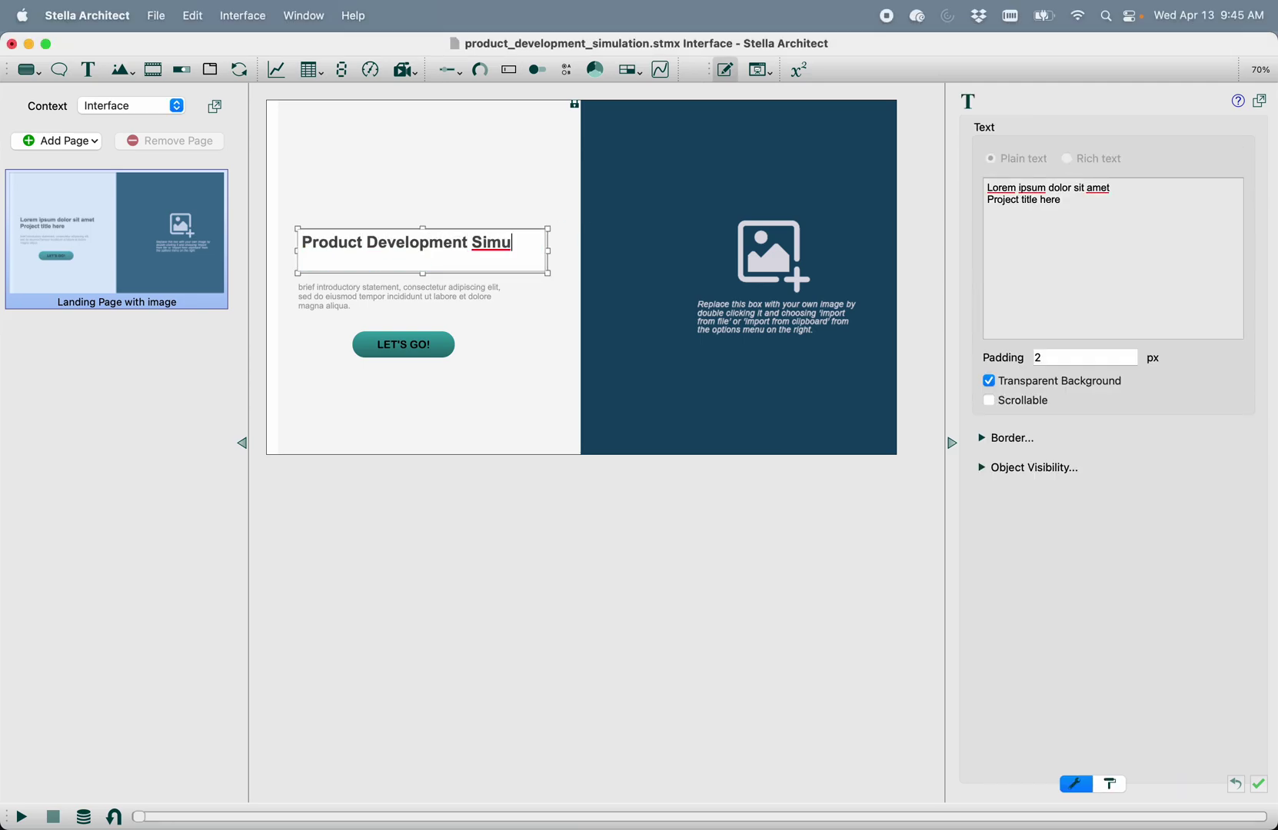
pyautogui.write('lator')
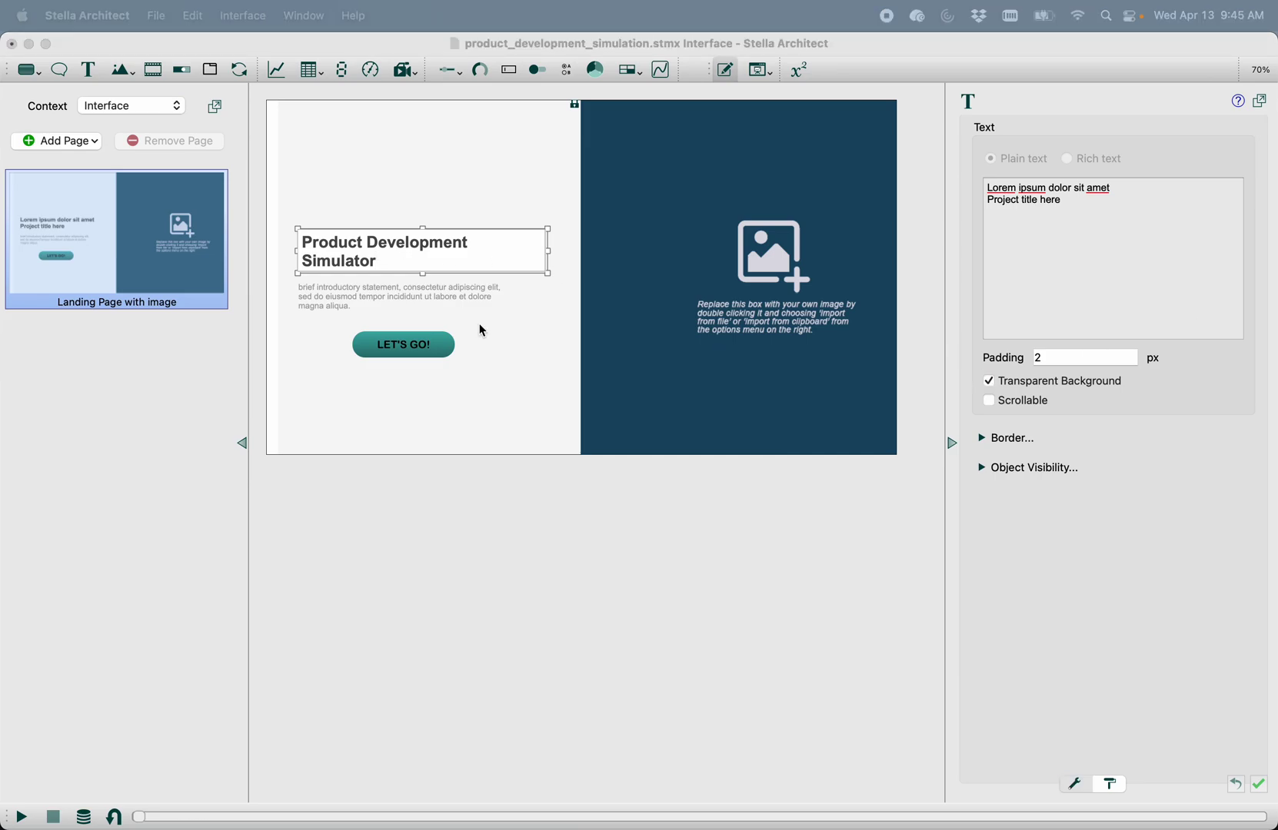
pyautogui.click(383, 306)
pyautogui.doubleClick(383, 306)
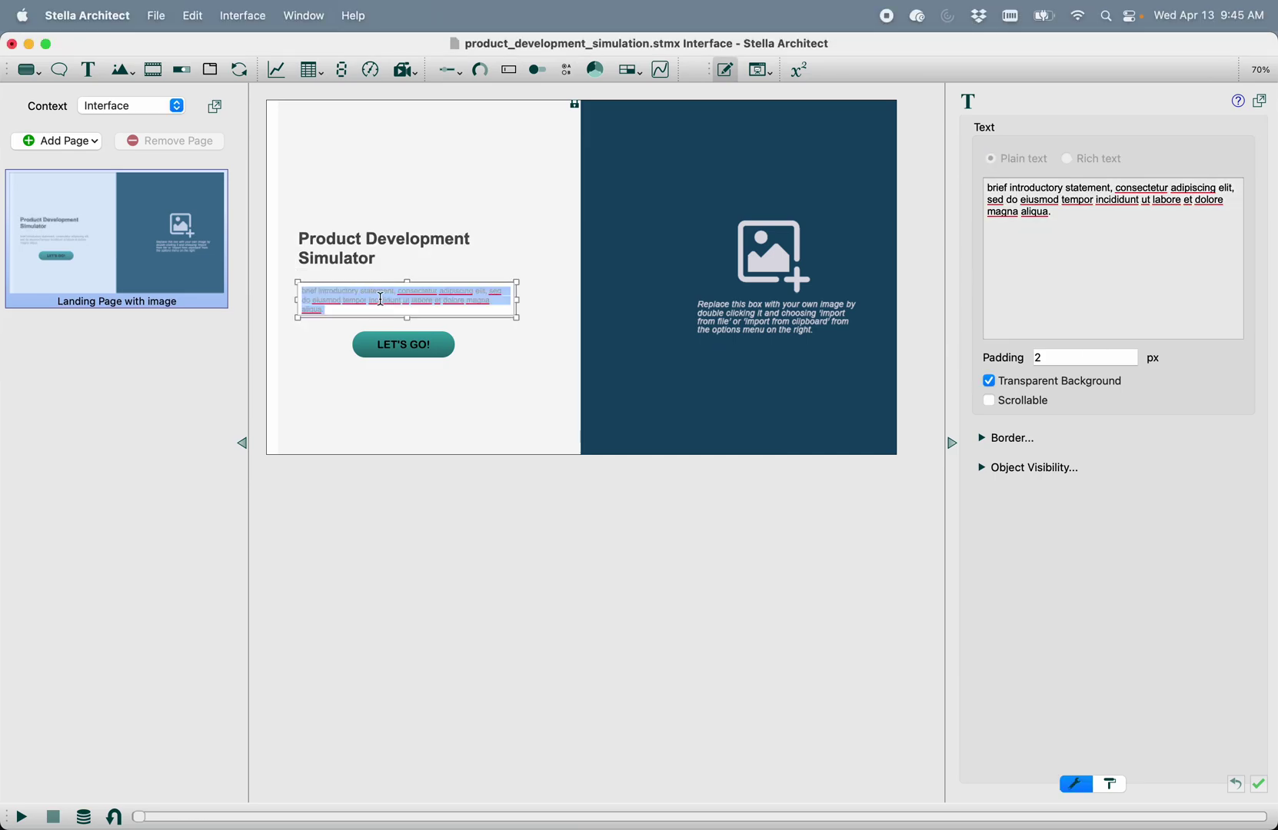
pyautogui.write('A')
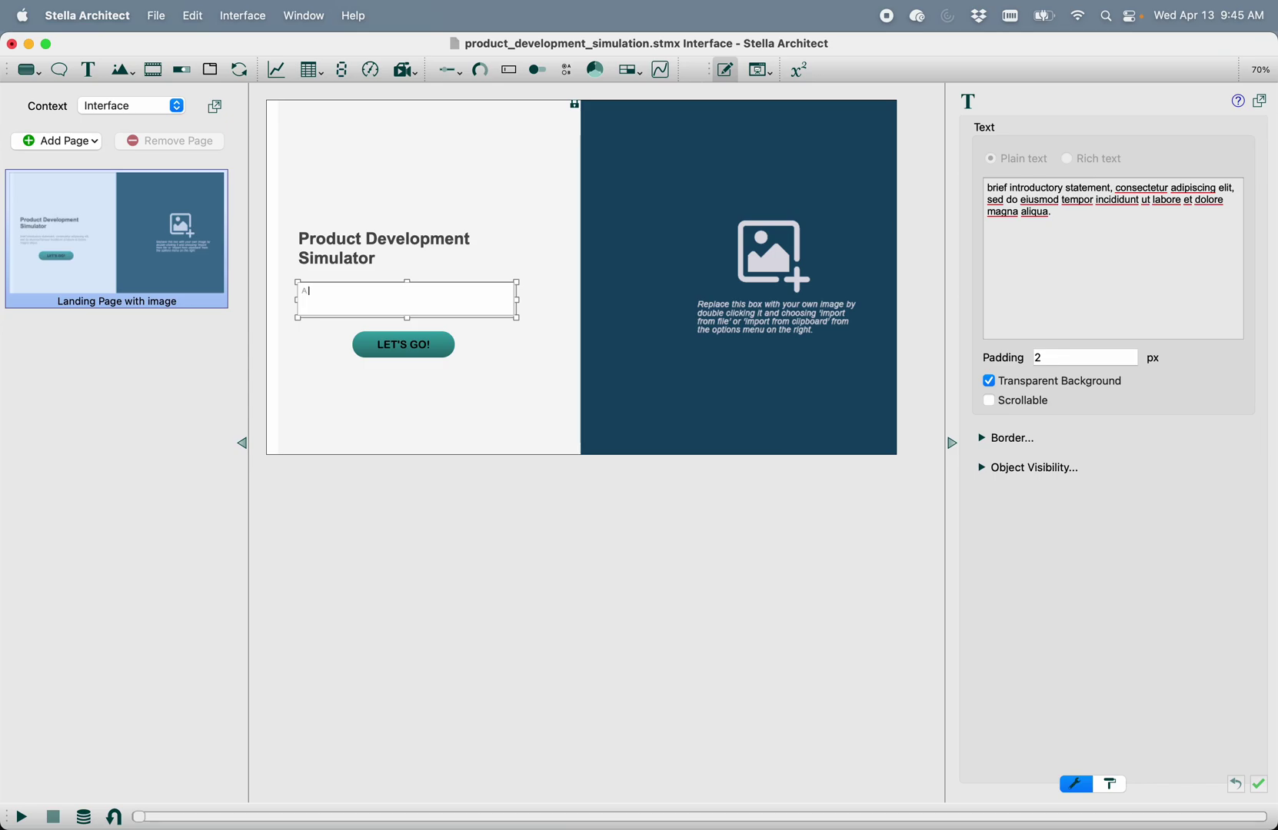
pyautogui.write(' simulation by Billy Schoenberg')
pyautogui.click(403, 358)
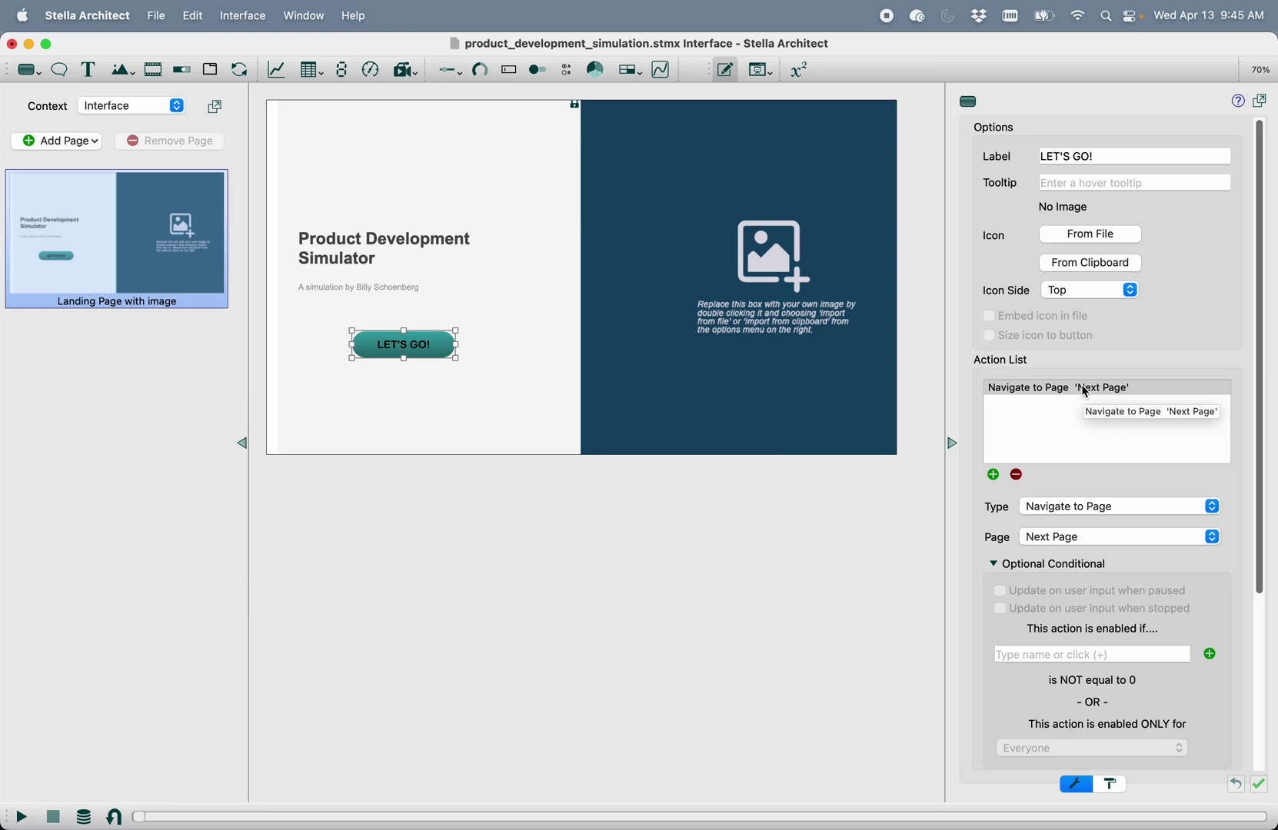
# Import splash.jpeg into the landing page's right-hand image placeholder
pyautogui.click(769, 270)
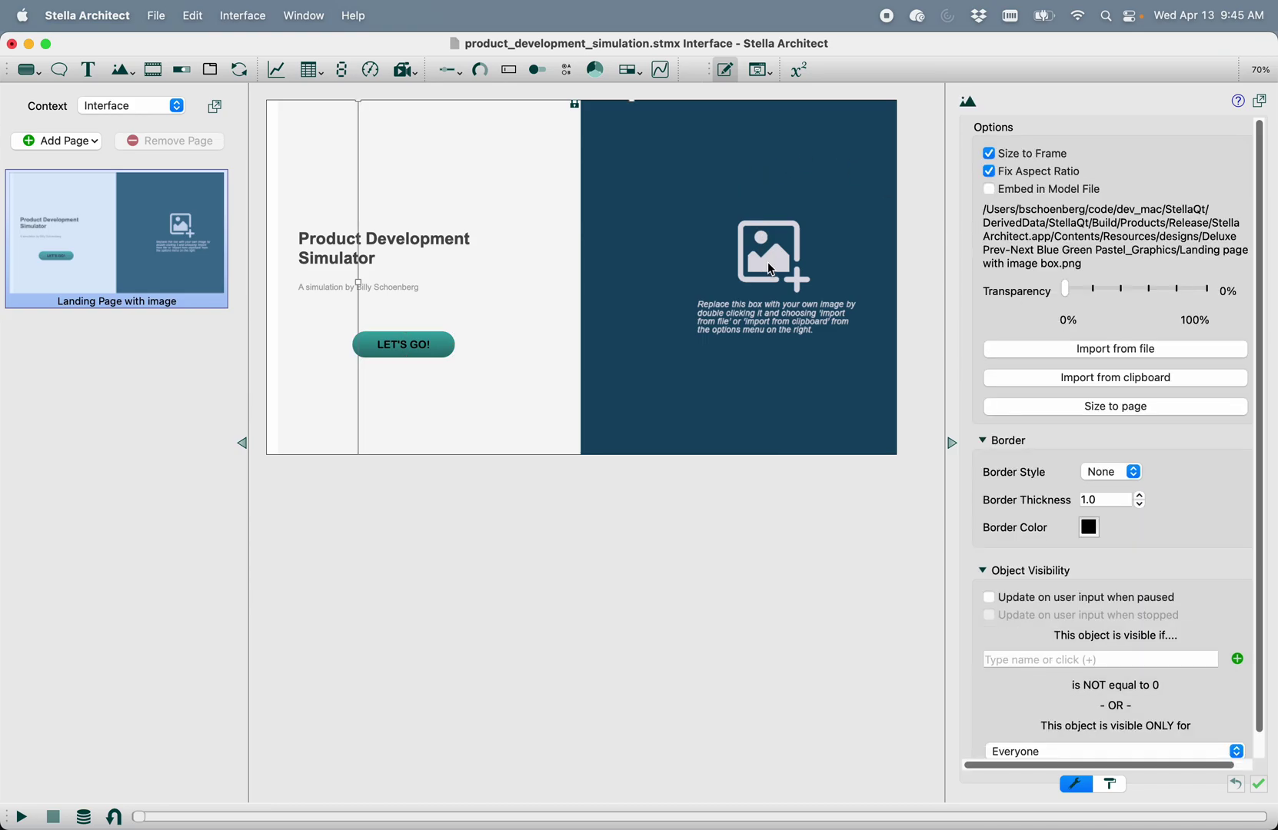
pyautogui.click(1070, 349)
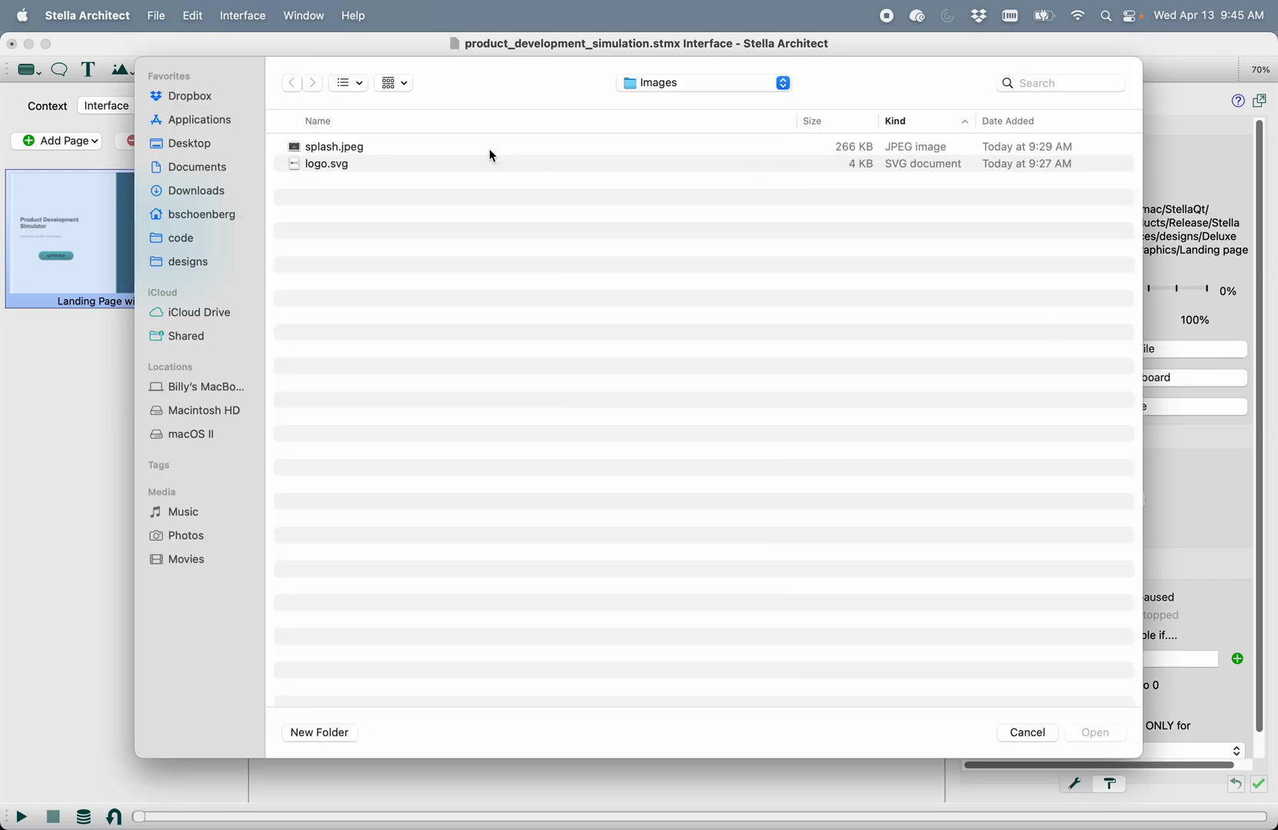
pyautogui.click(337, 149)
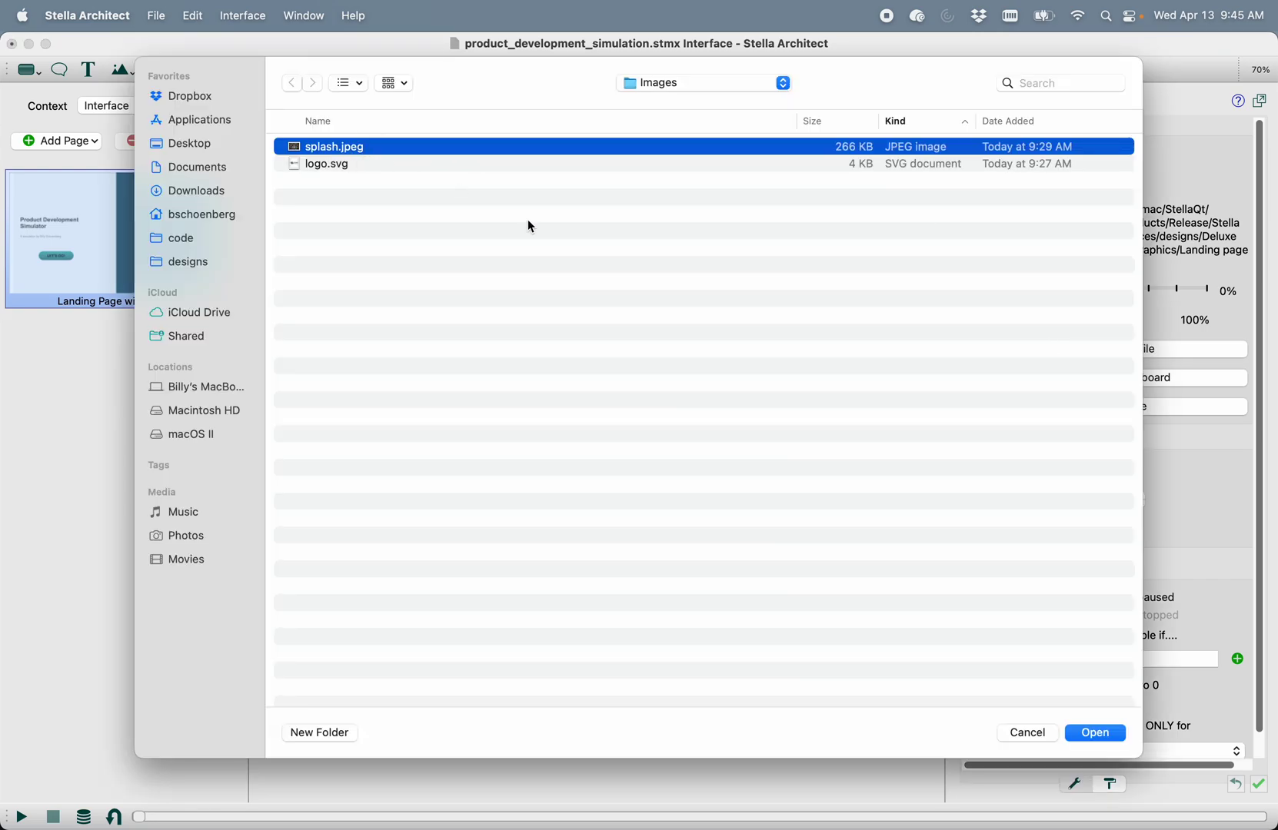
pyautogui.click(1092, 734)
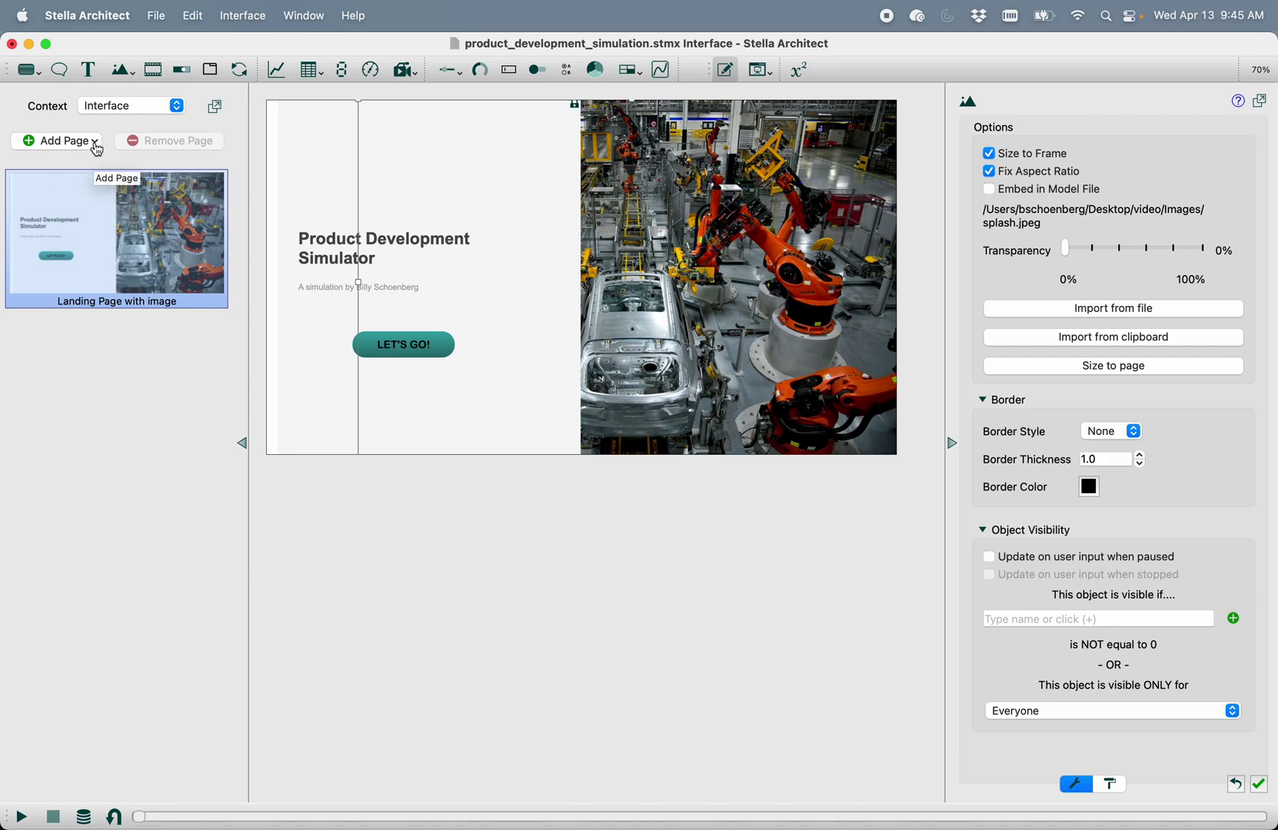
# Add a Simple Dashboard page from the Add Design Page template gallery
pyautogui.click(95, 143)
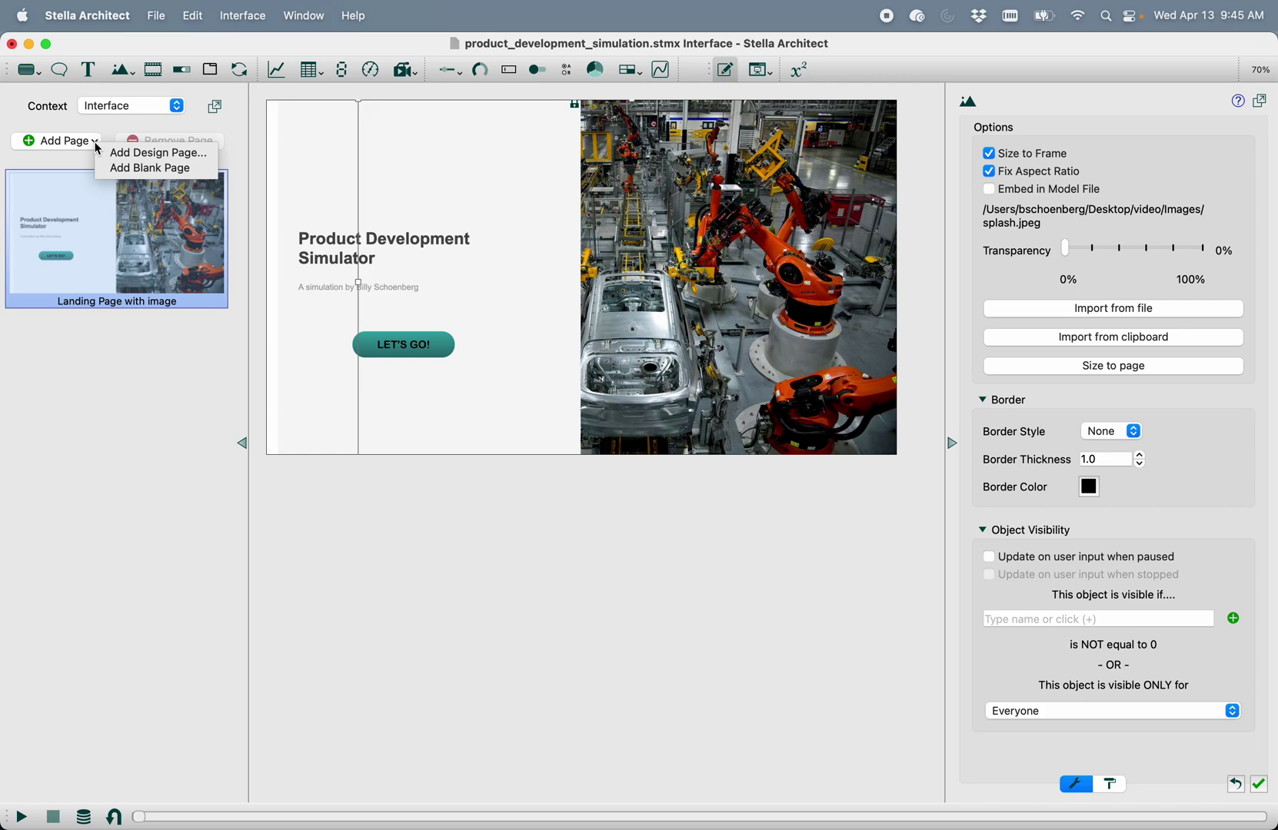
pyautogui.click(142, 154)
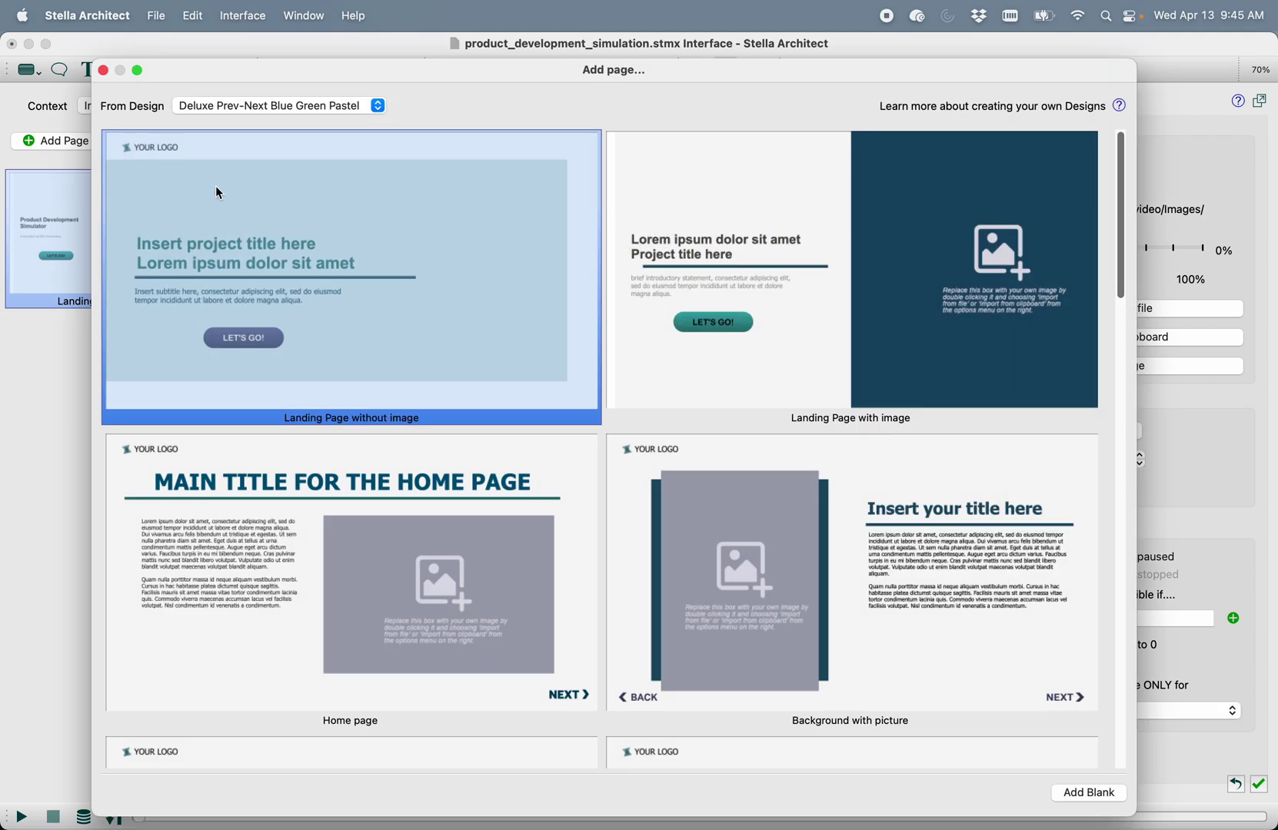
pyautogui.scroll(-15, 760, 434)
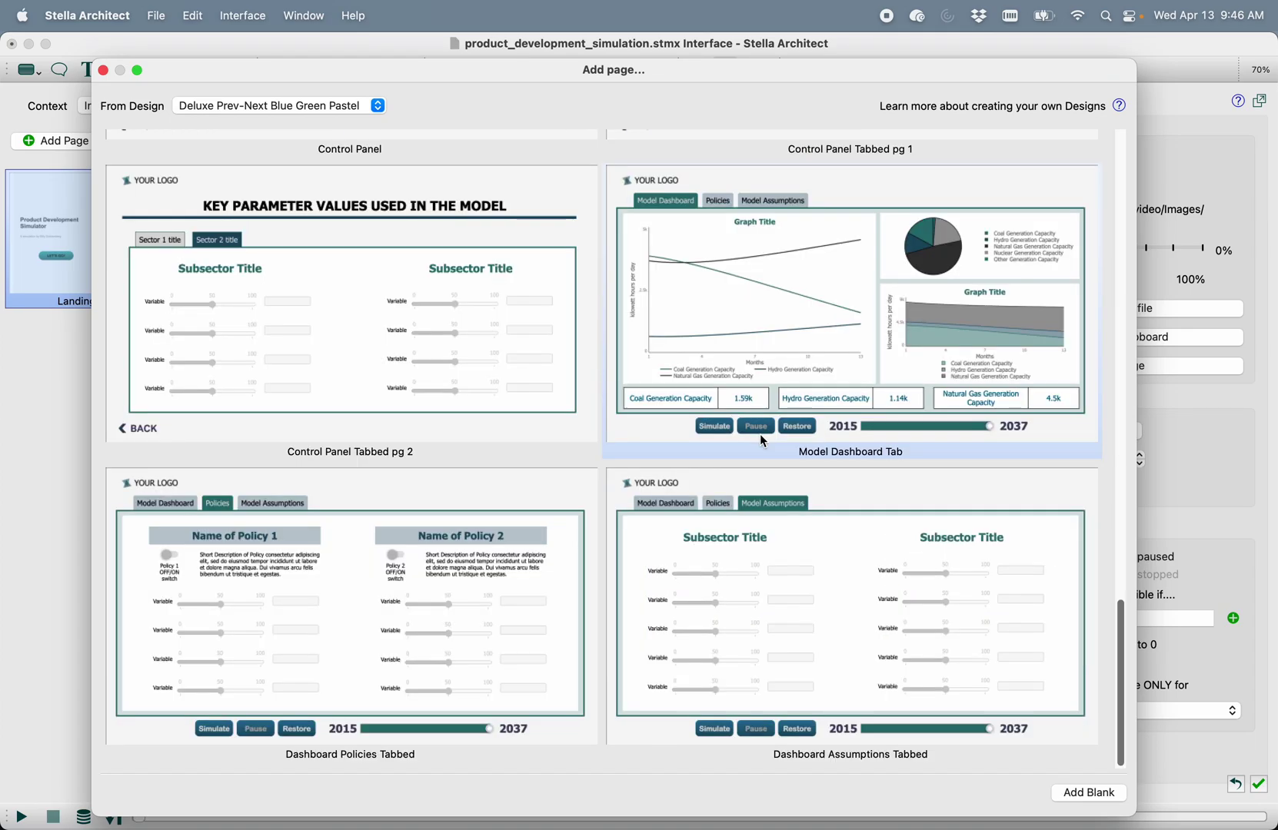
pyautogui.scroll(5, 760, 434)
pyautogui.scroll(8, 761, 436)
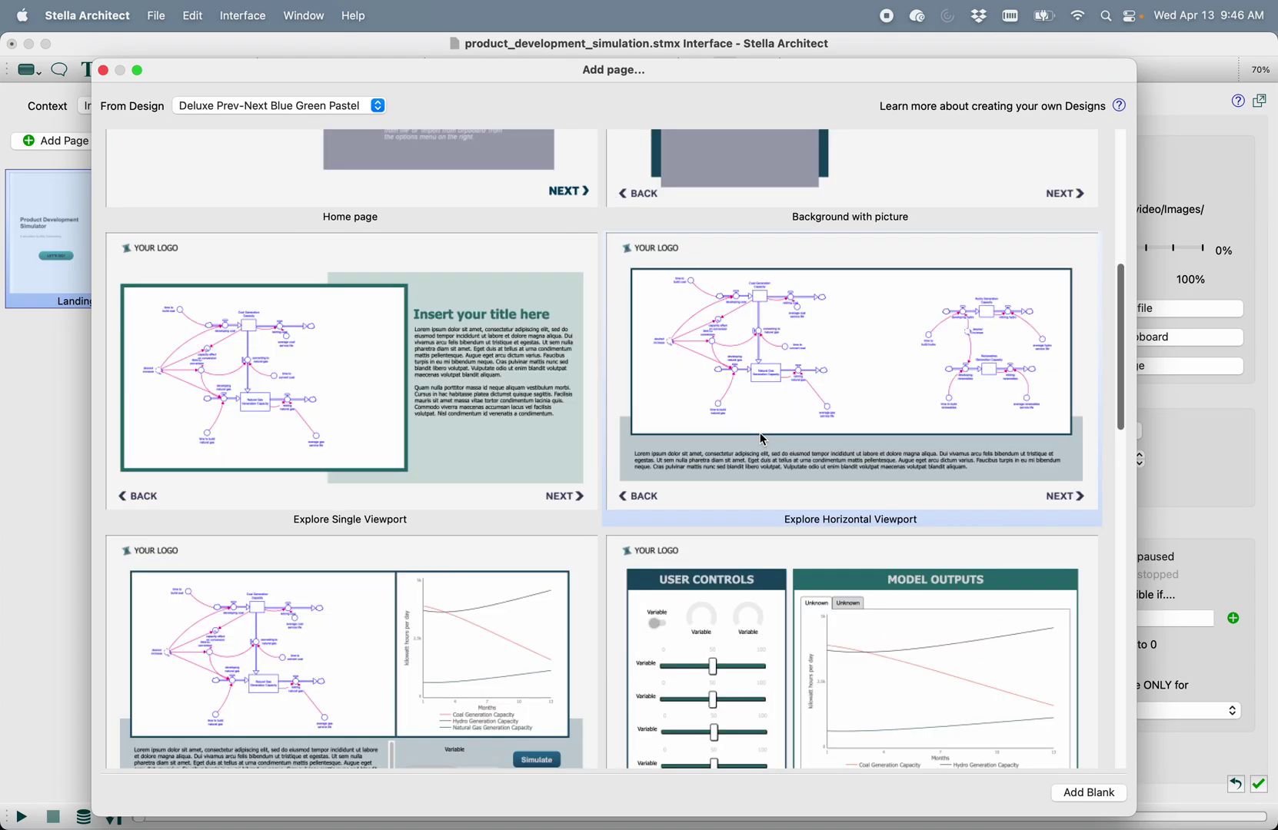
pyautogui.scroll(-5, 761, 437)
pyautogui.scroll(-3, 763, 439)
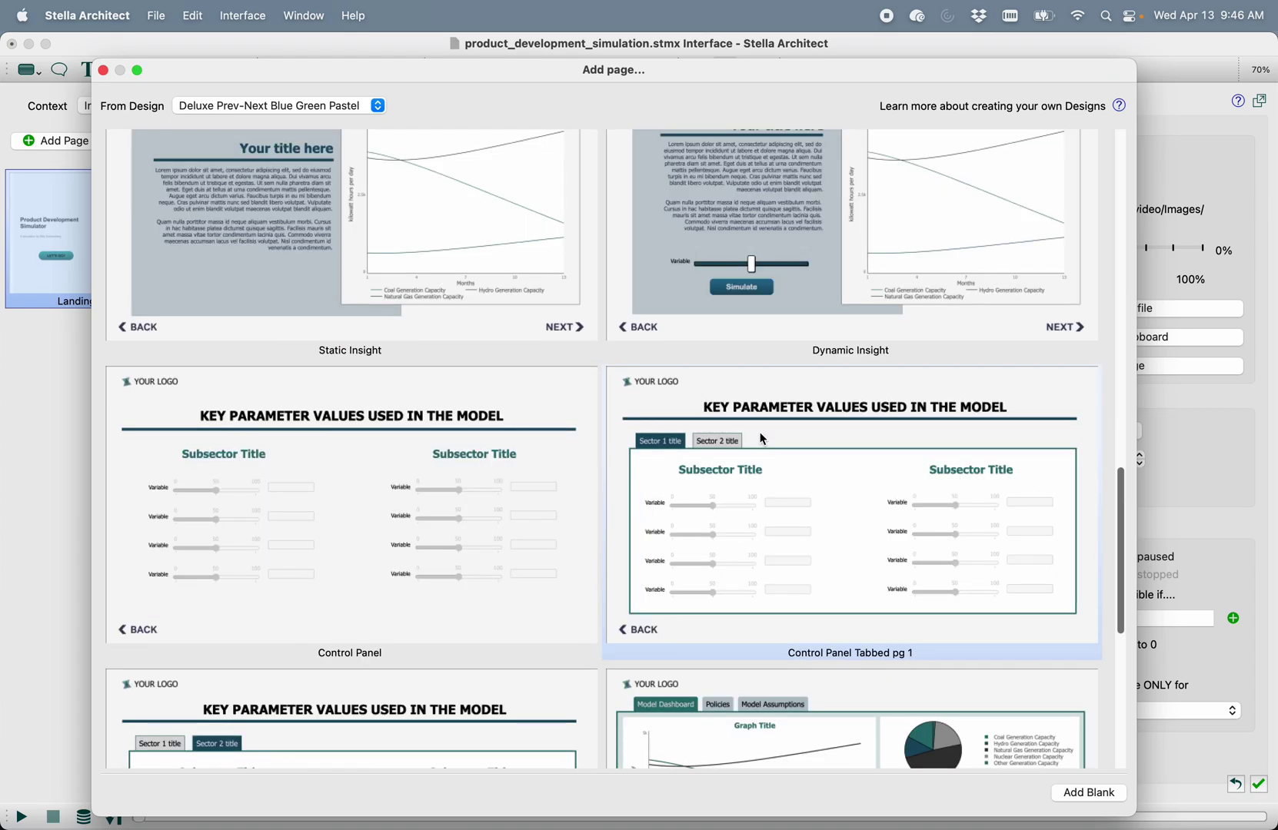
pyautogui.scroll(-3, 763, 439)
pyautogui.scroll(3, 763, 439)
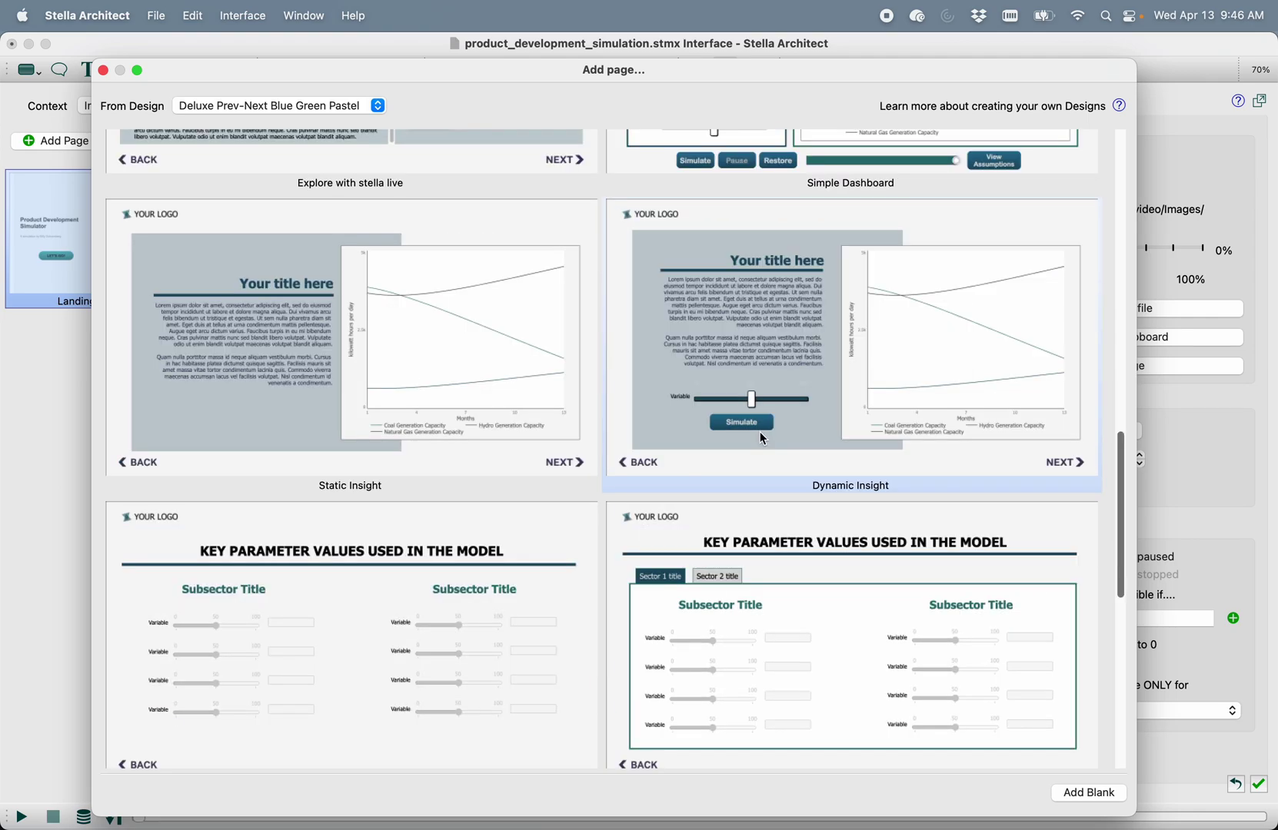
pyautogui.scroll(5, 763, 439)
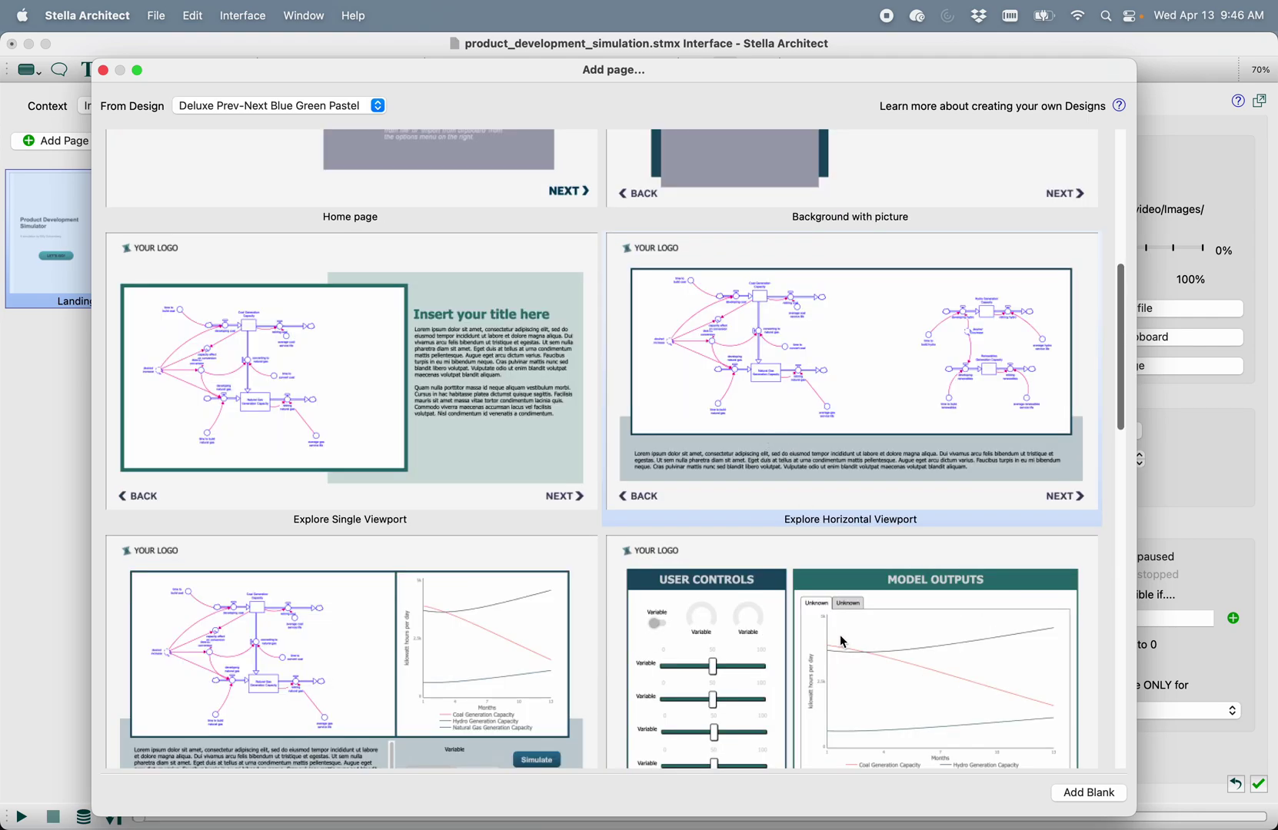
pyautogui.scroll(-5, 843, 642)
pyautogui.click(838, 183)
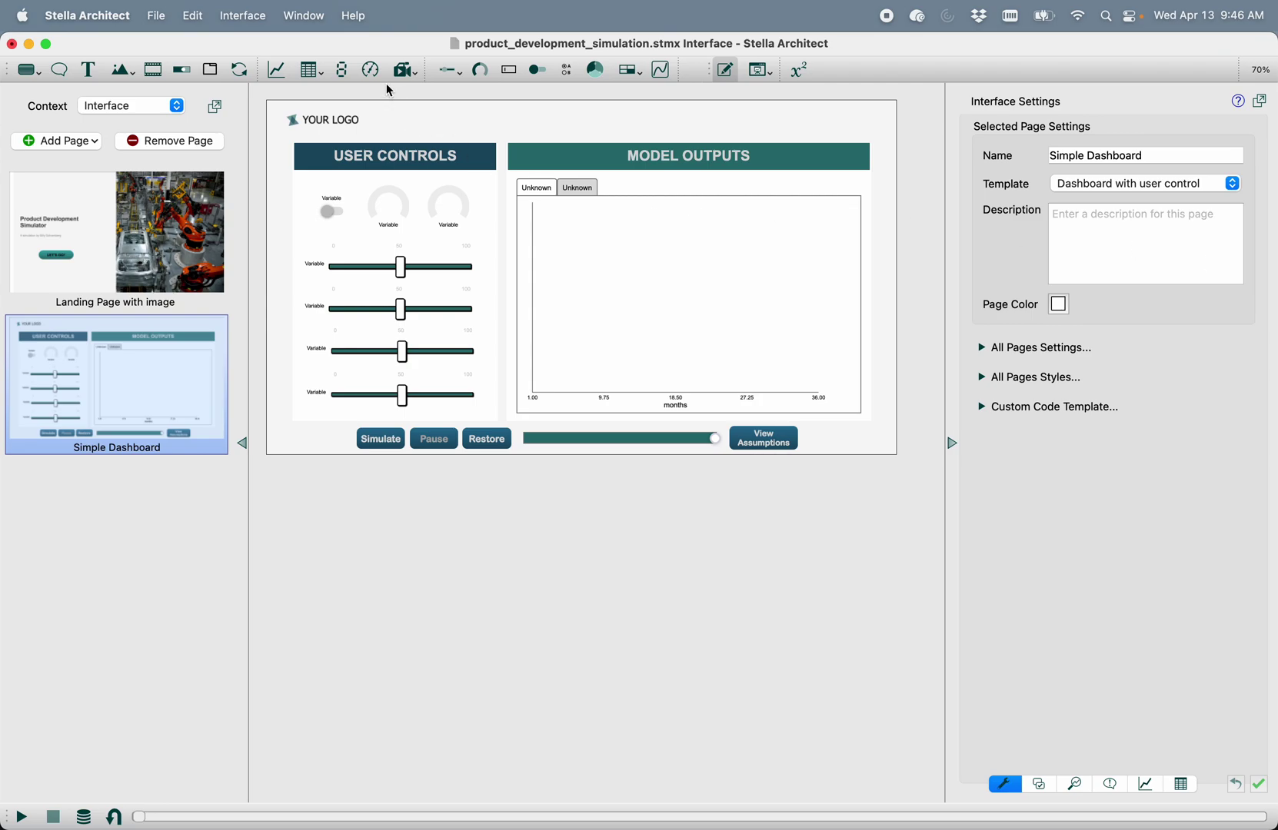
# Replace the YOUR LOGO placeholder image with logo.svg from the Images folder
pyautogui.click(346, 120)
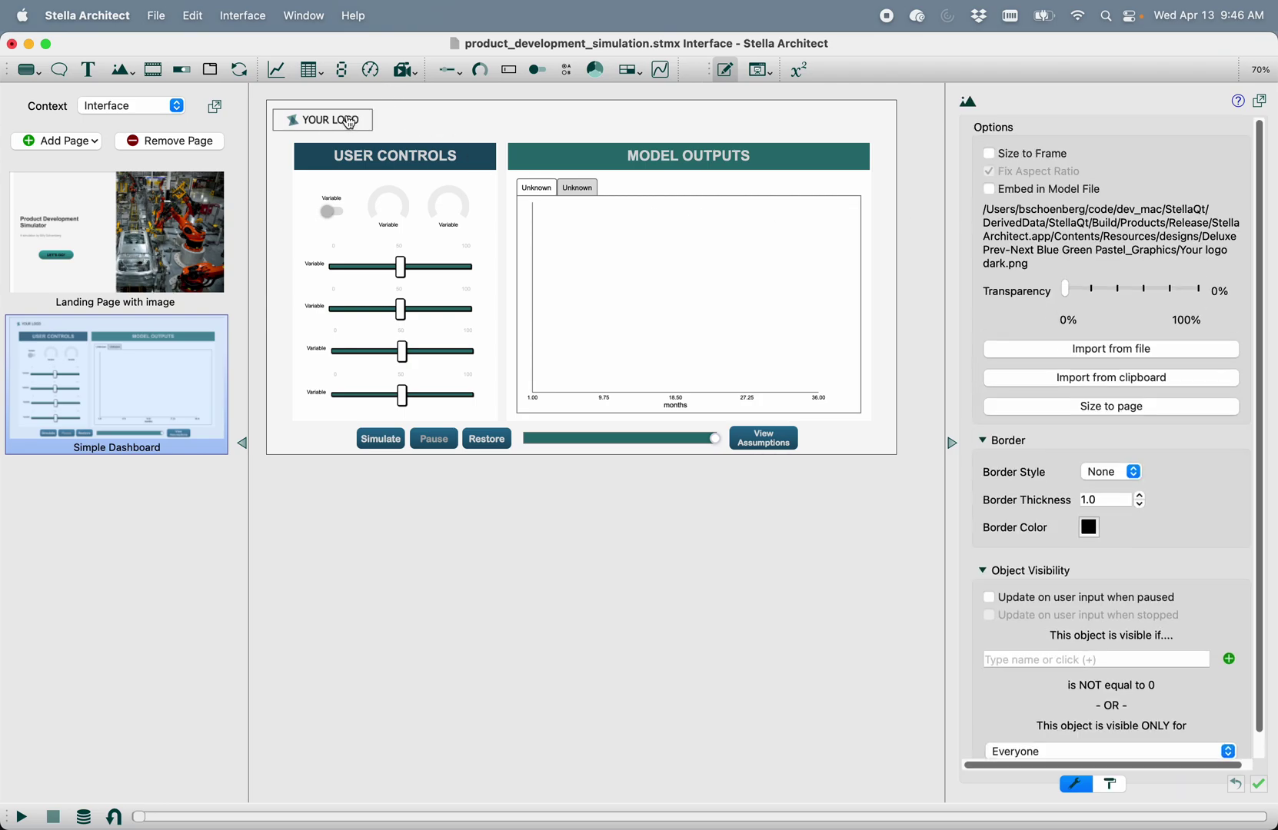
pyautogui.click(1139, 352)
pyautogui.click(312, 170)
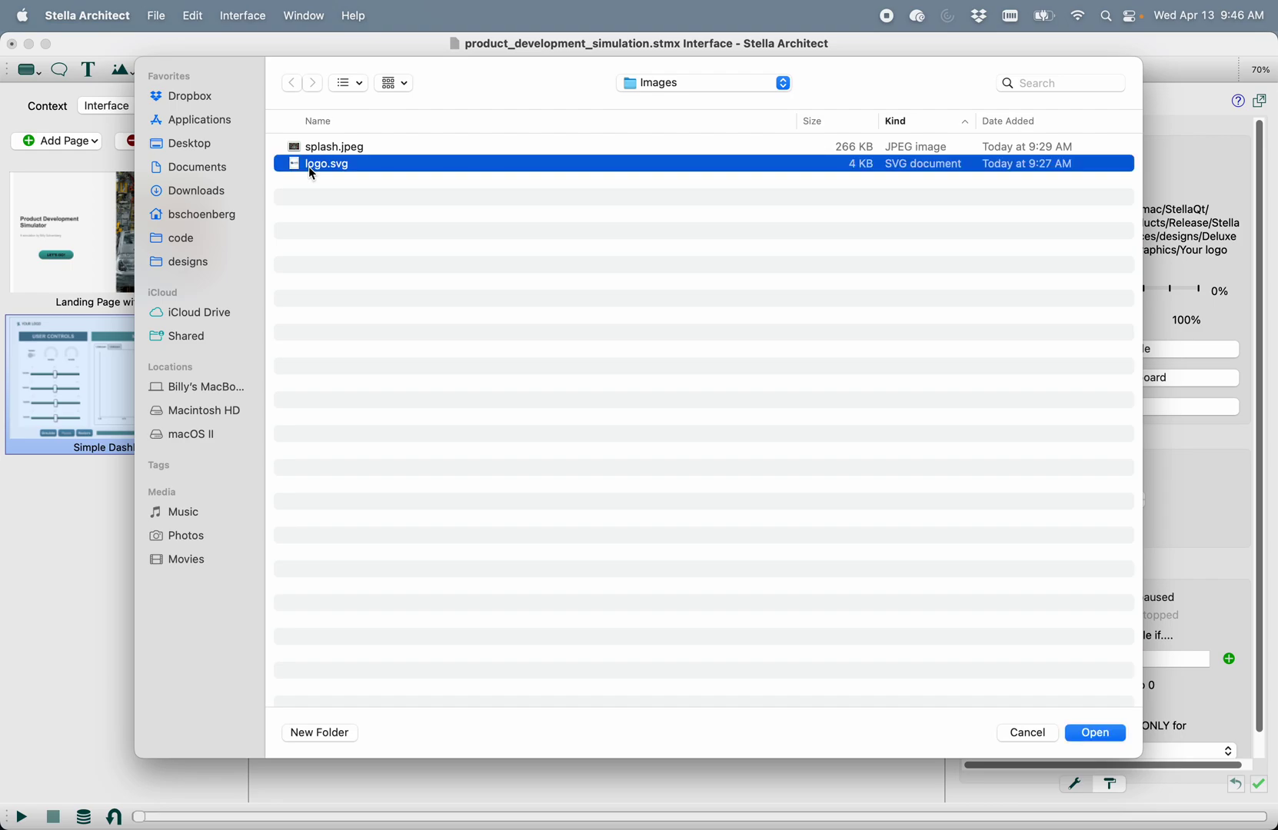
pyautogui.click(1093, 731)
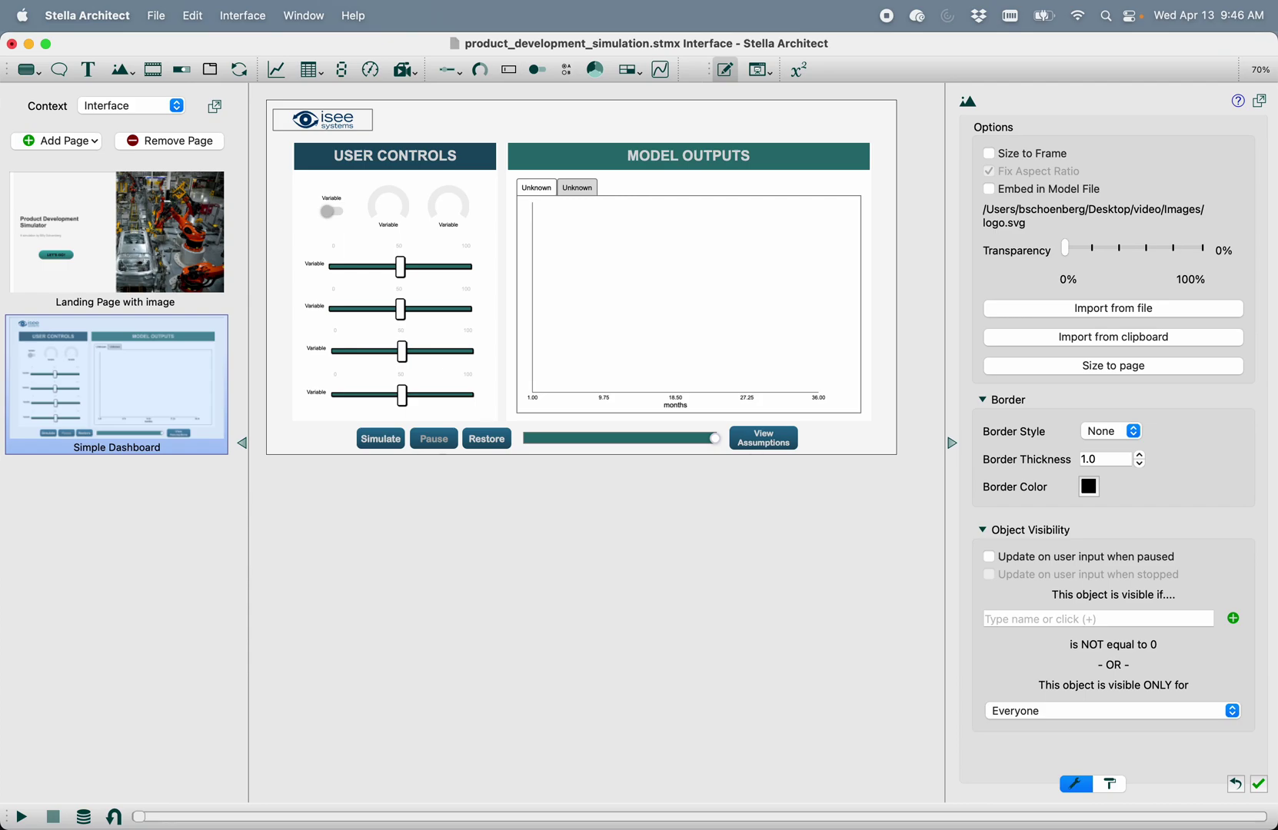
pyautogui.click(393, 271)
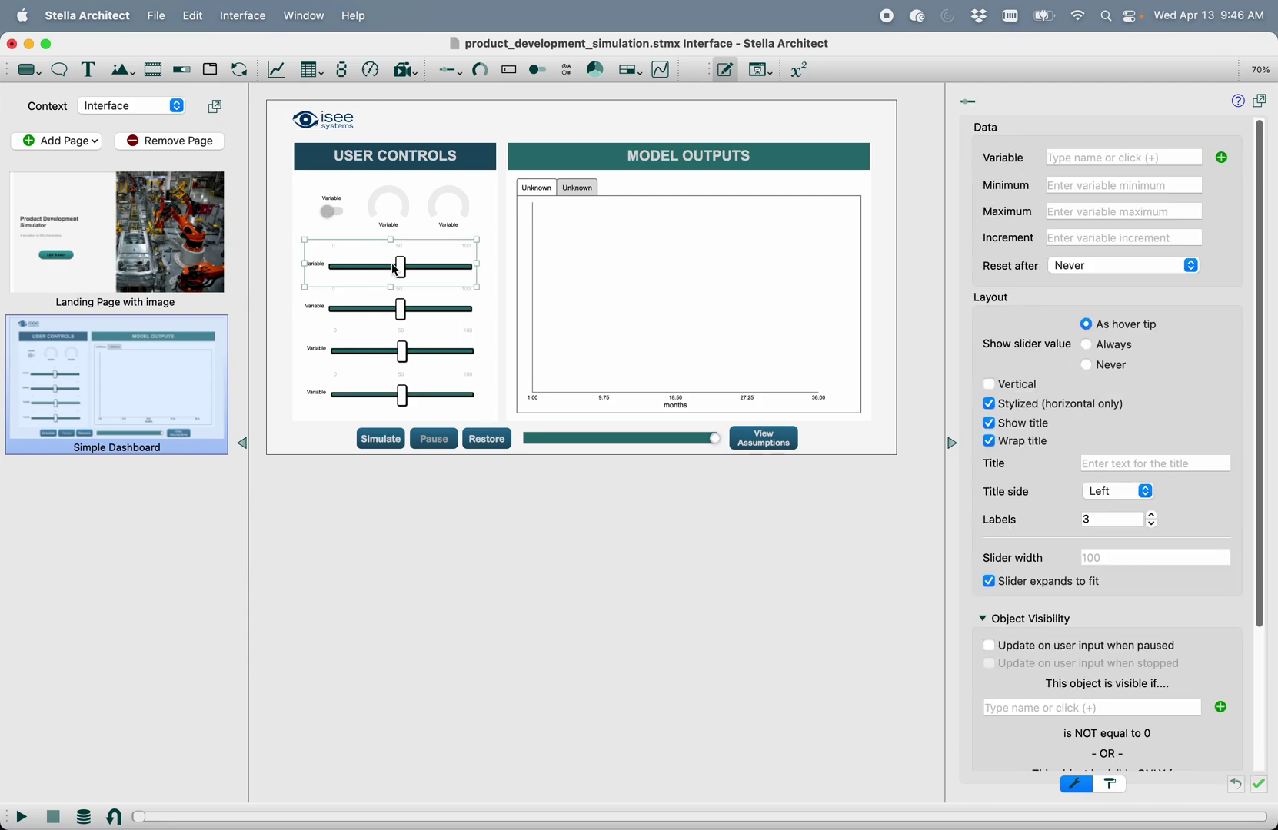
# Link the first dashboard slider to adoption probability[A]
pyautogui.click(1221, 159)
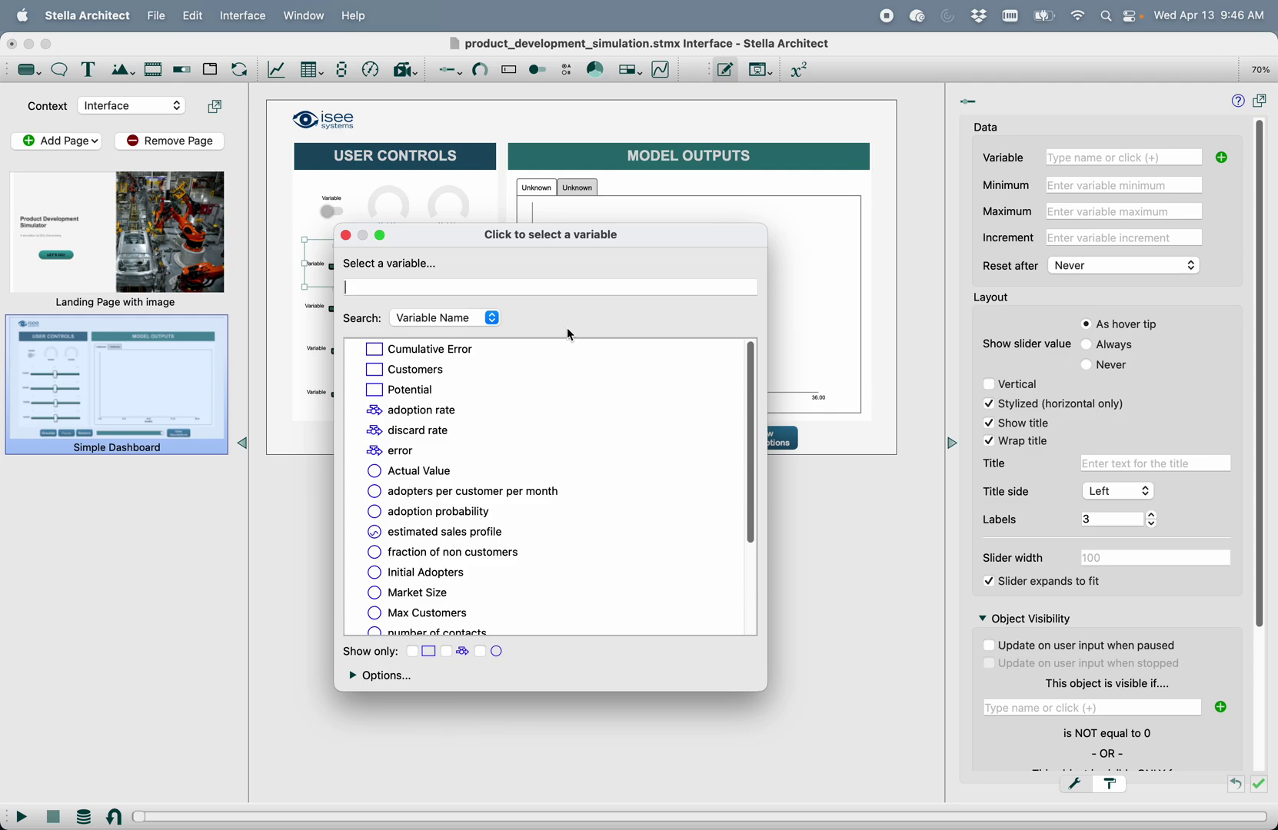
pyautogui.write('adop')
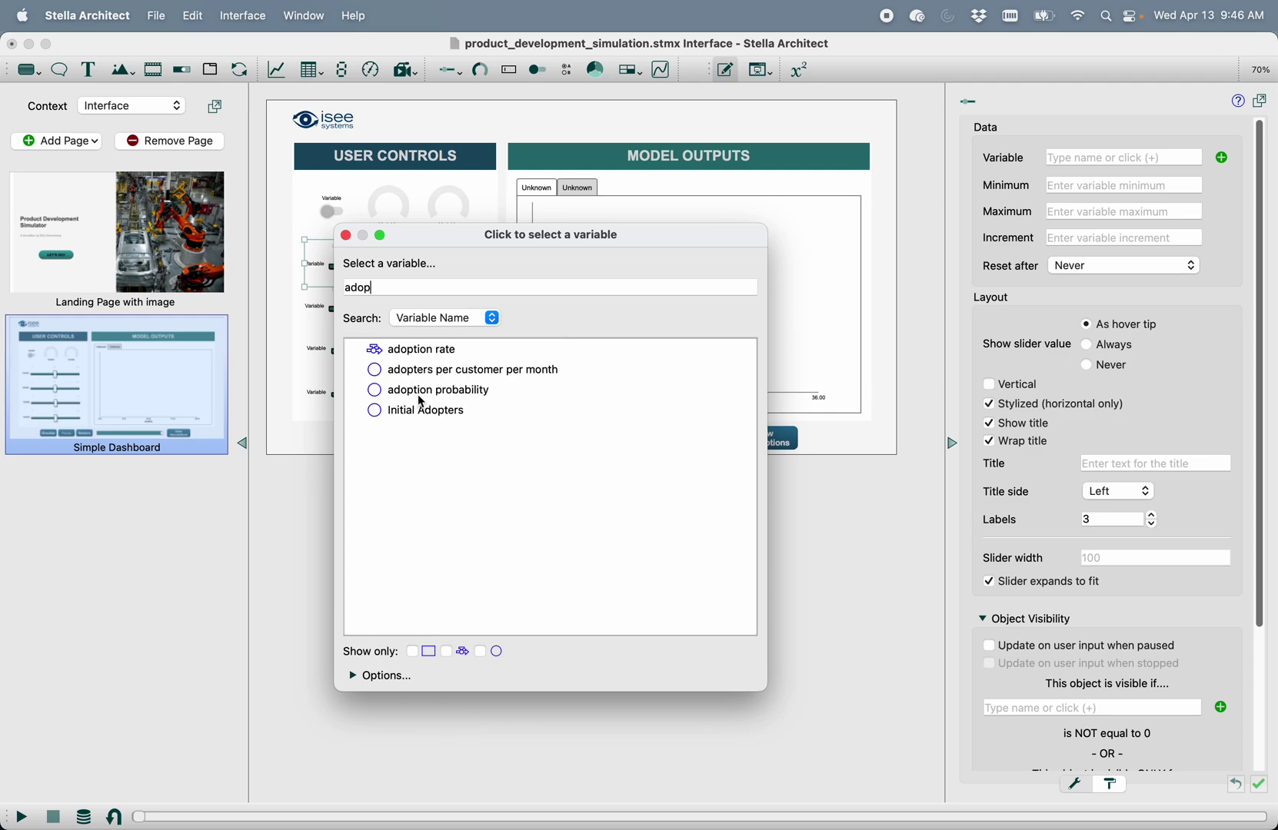
pyautogui.click(419, 392)
pyautogui.moveTo(1178, 390); pyautogui.dragTo(382, 353)
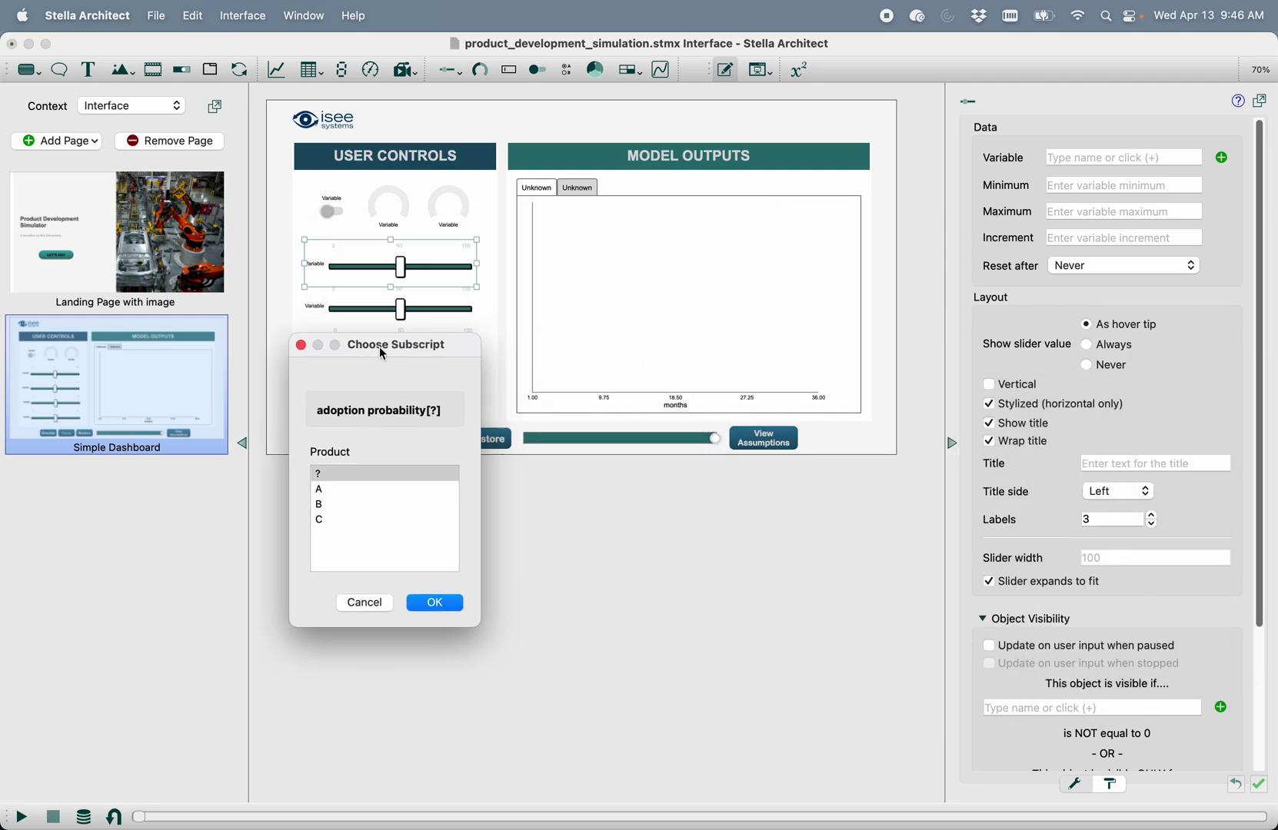
pyautogui.click(332, 491)
pyautogui.click(435, 602)
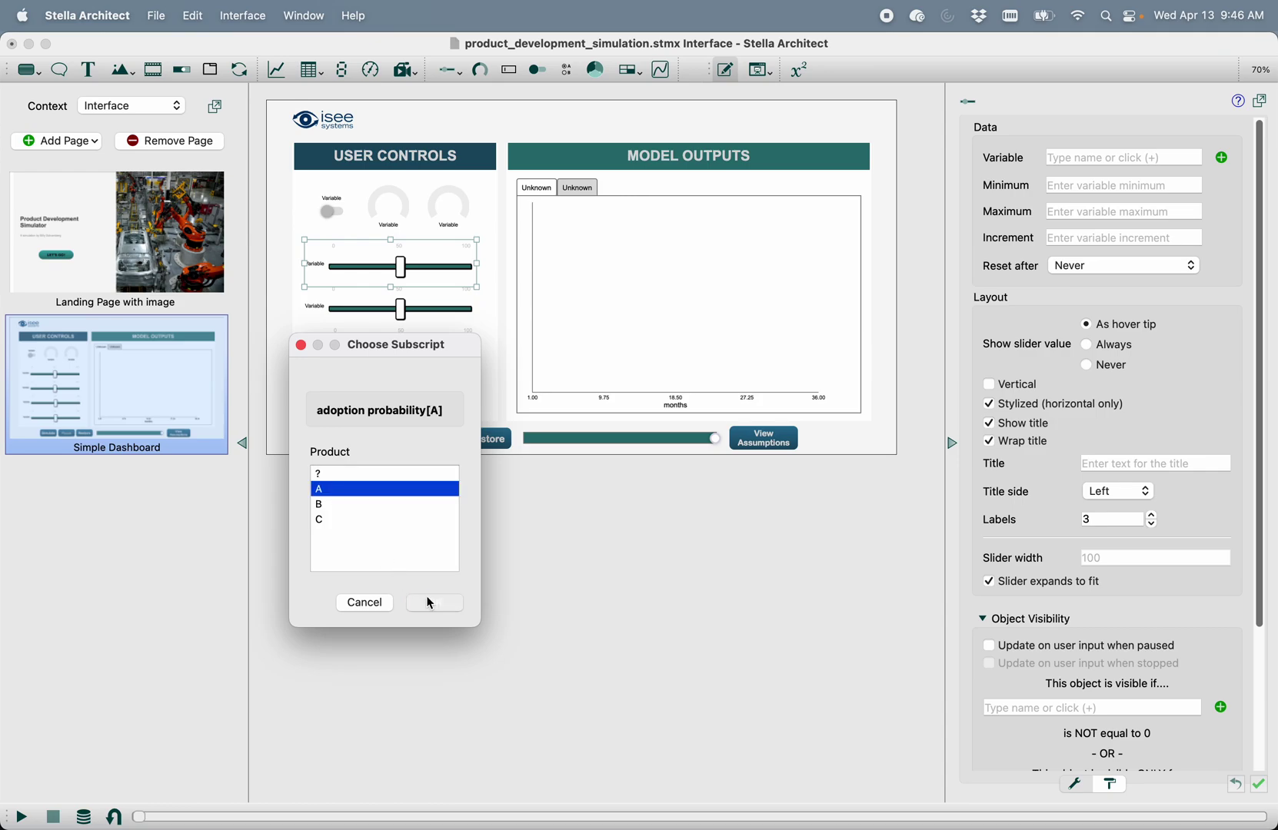
# Link the second slider to adoption probability[B]
pyautogui.click(410, 305)
pyautogui.click(1222, 159)
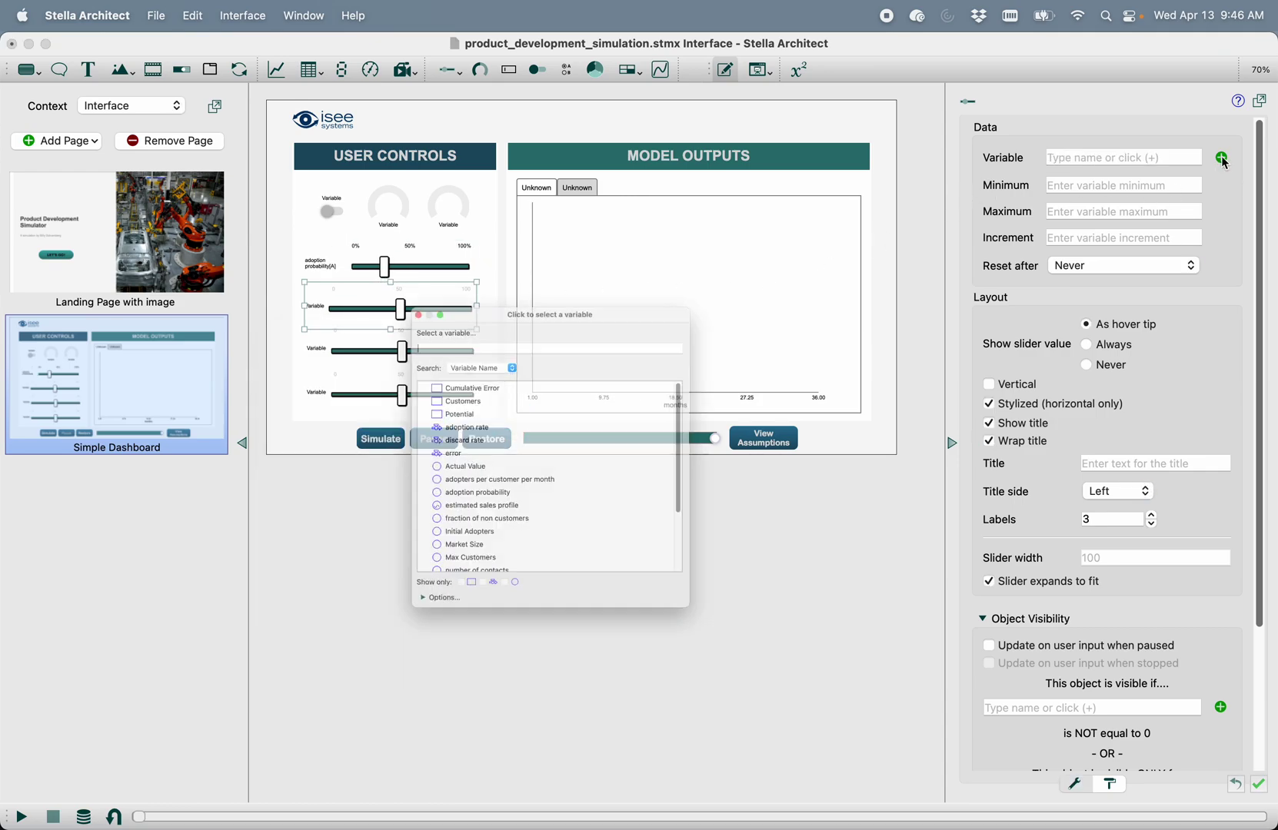
pyautogui.write('ad')
pyautogui.click(459, 389)
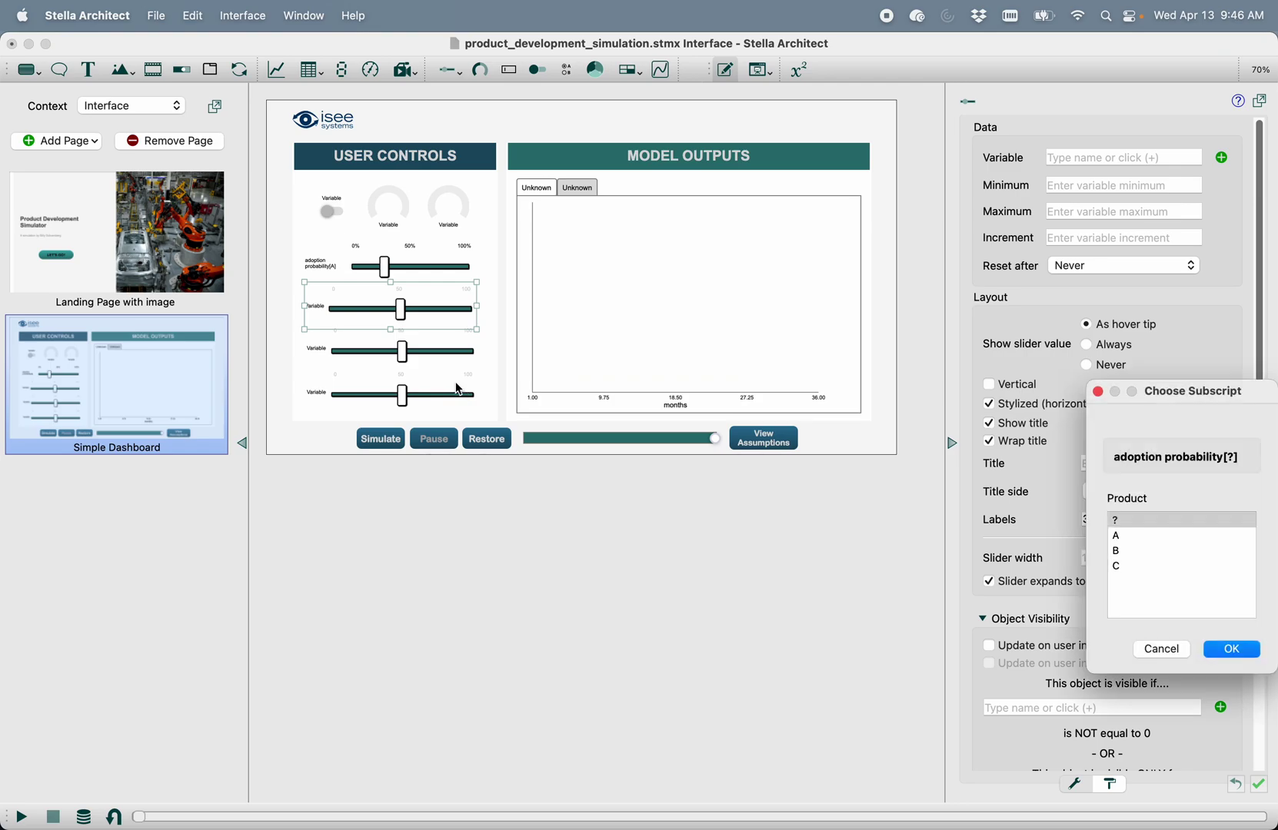
pyautogui.click(1158, 552)
pyautogui.click(1229, 650)
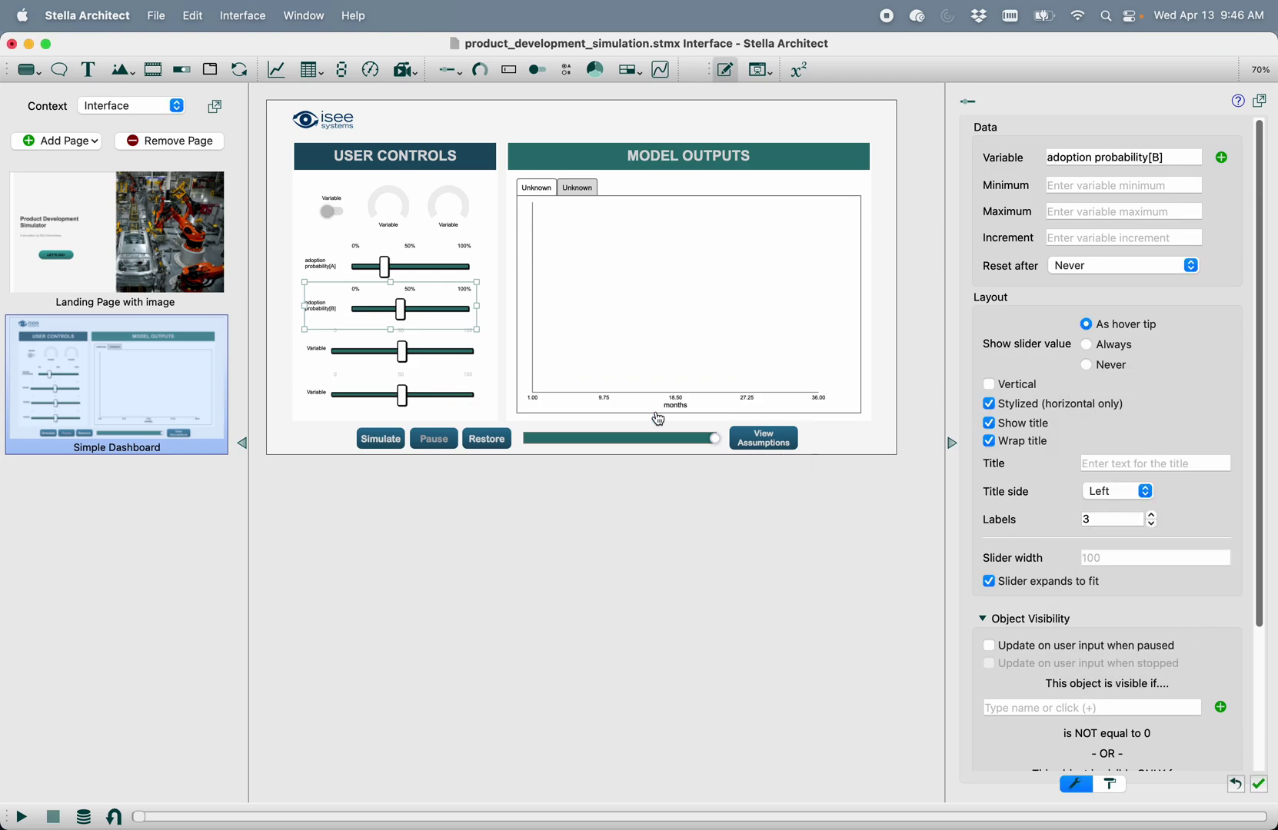
# Link the third slider to adoption probability[C]
pyautogui.click(340, 350)
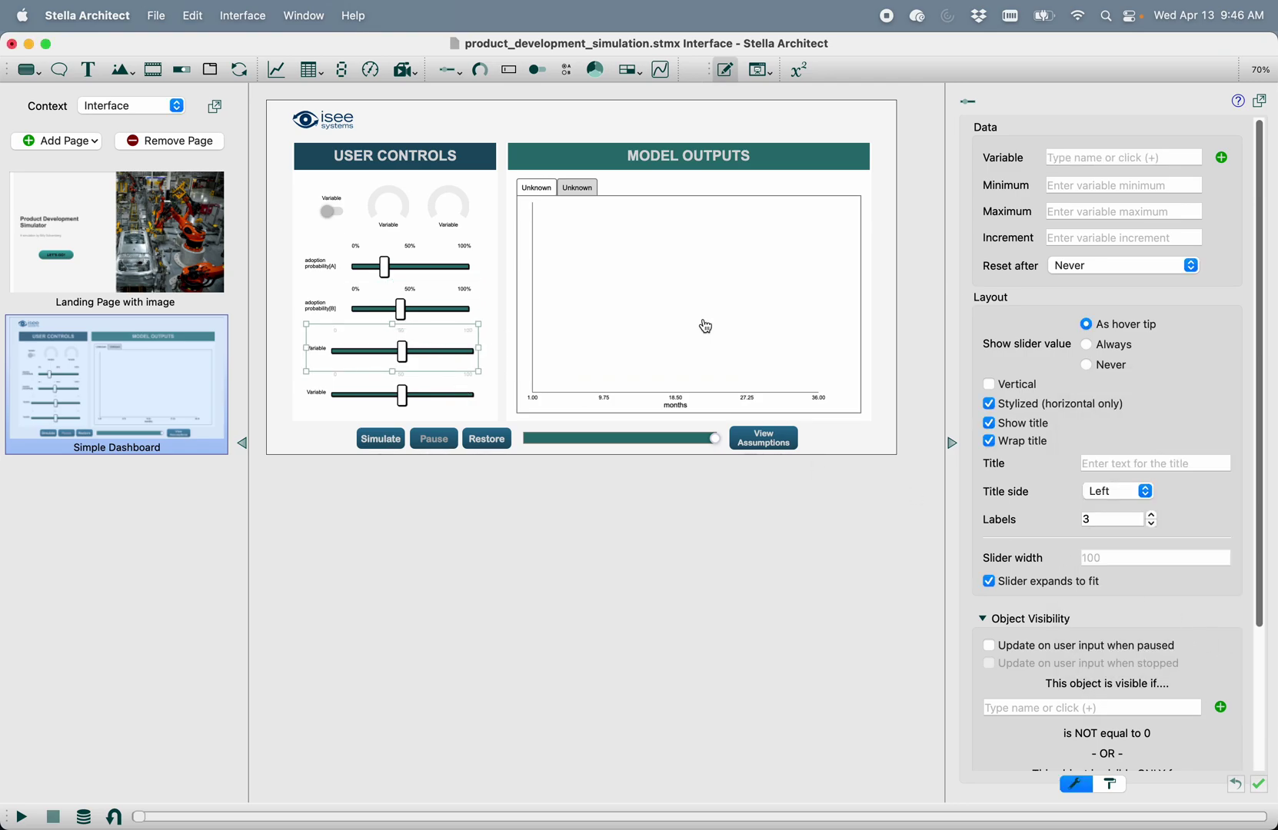
pyautogui.click(1222, 159)
pyautogui.write('ad')
pyautogui.click(472, 389)
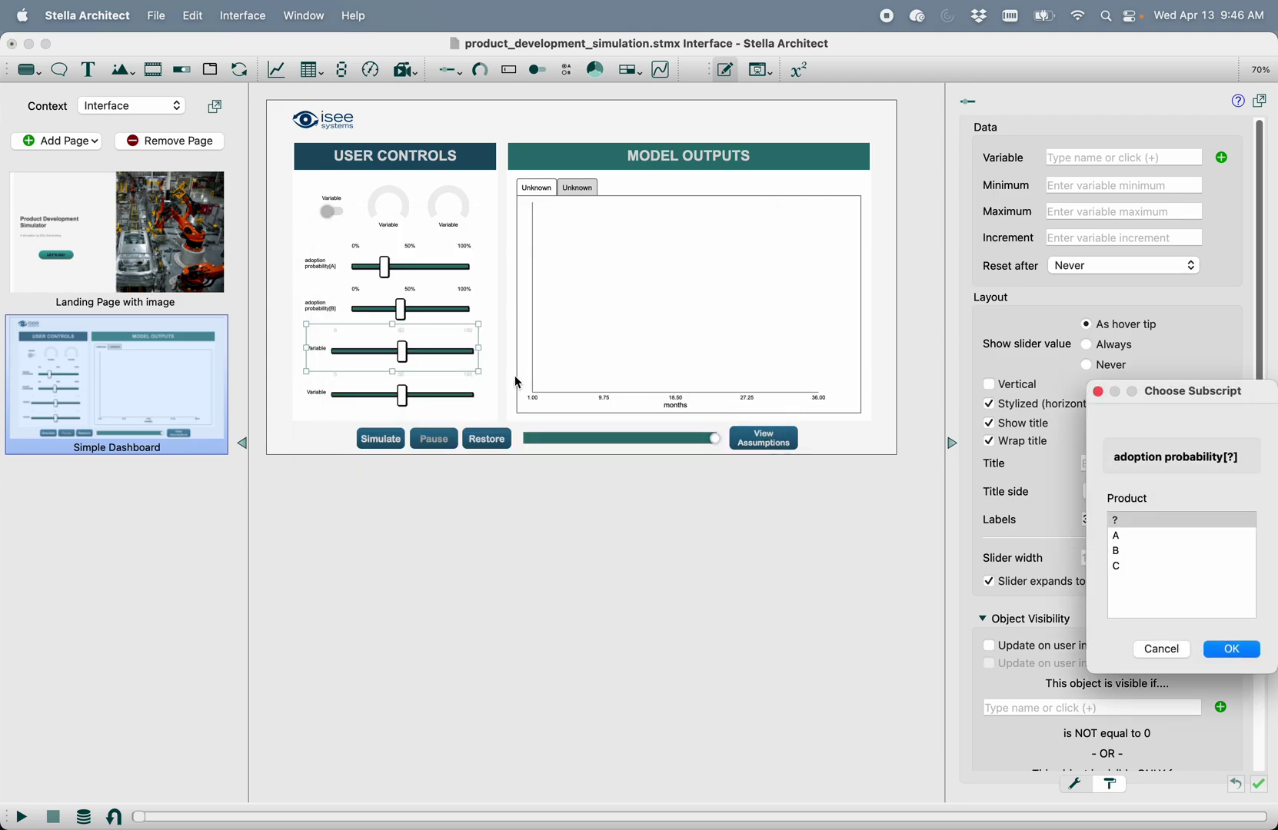
pyautogui.click(1136, 567)
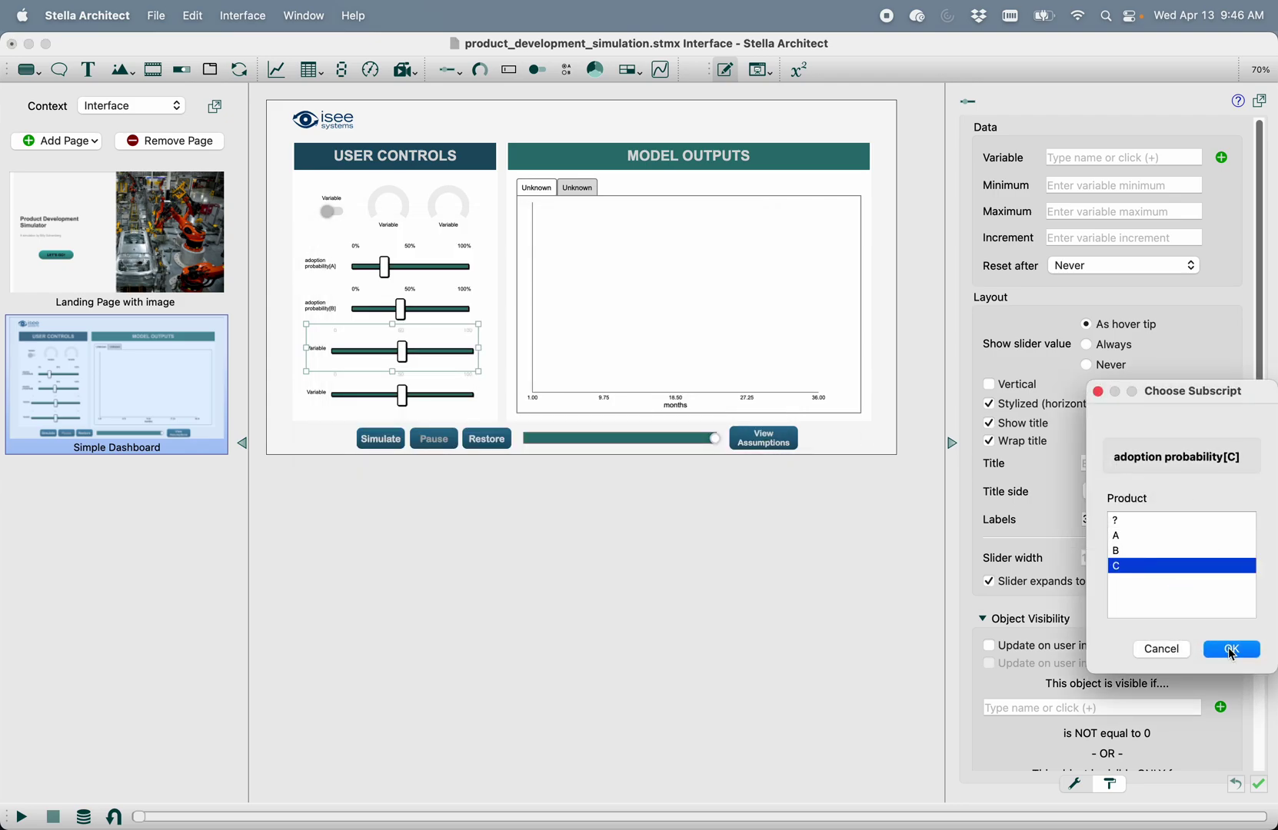
pyautogui.click(1231, 650)
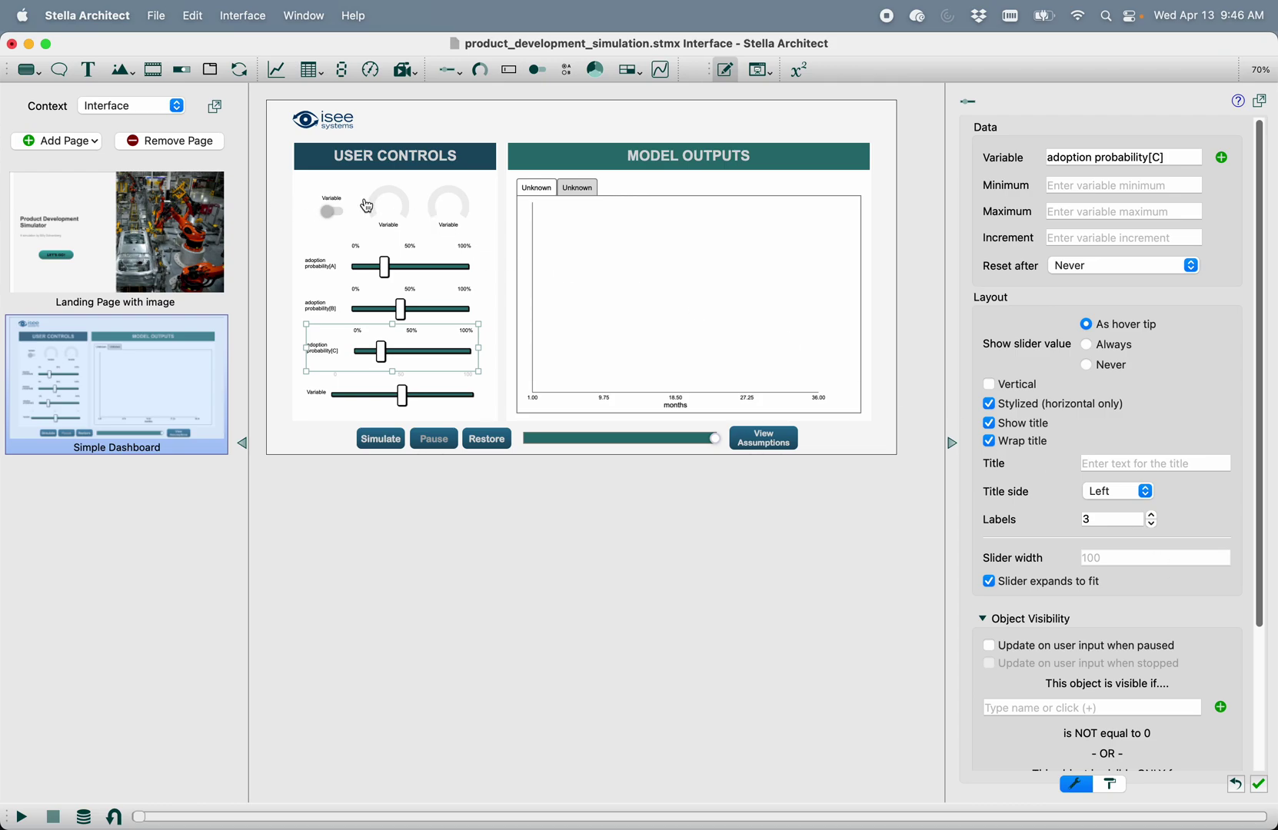
# Delete the on/off switch, both knobs and the unused fourth slider
pyautogui.click(332, 214)
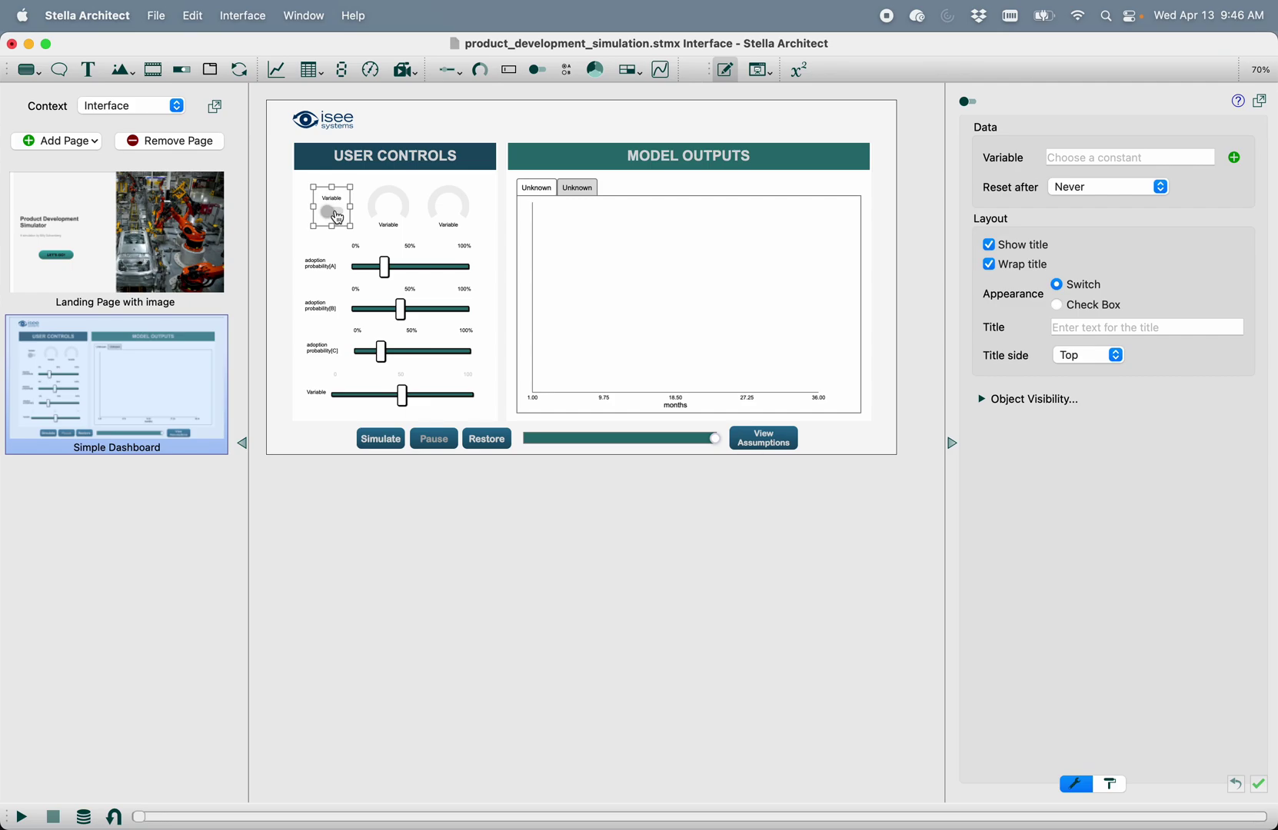
pyautogui.press('Delete')
pyautogui.click(388, 206)
pyautogui.press('Delete')
pyautogui.click(448, 206)
pyautogui.press('Delete')
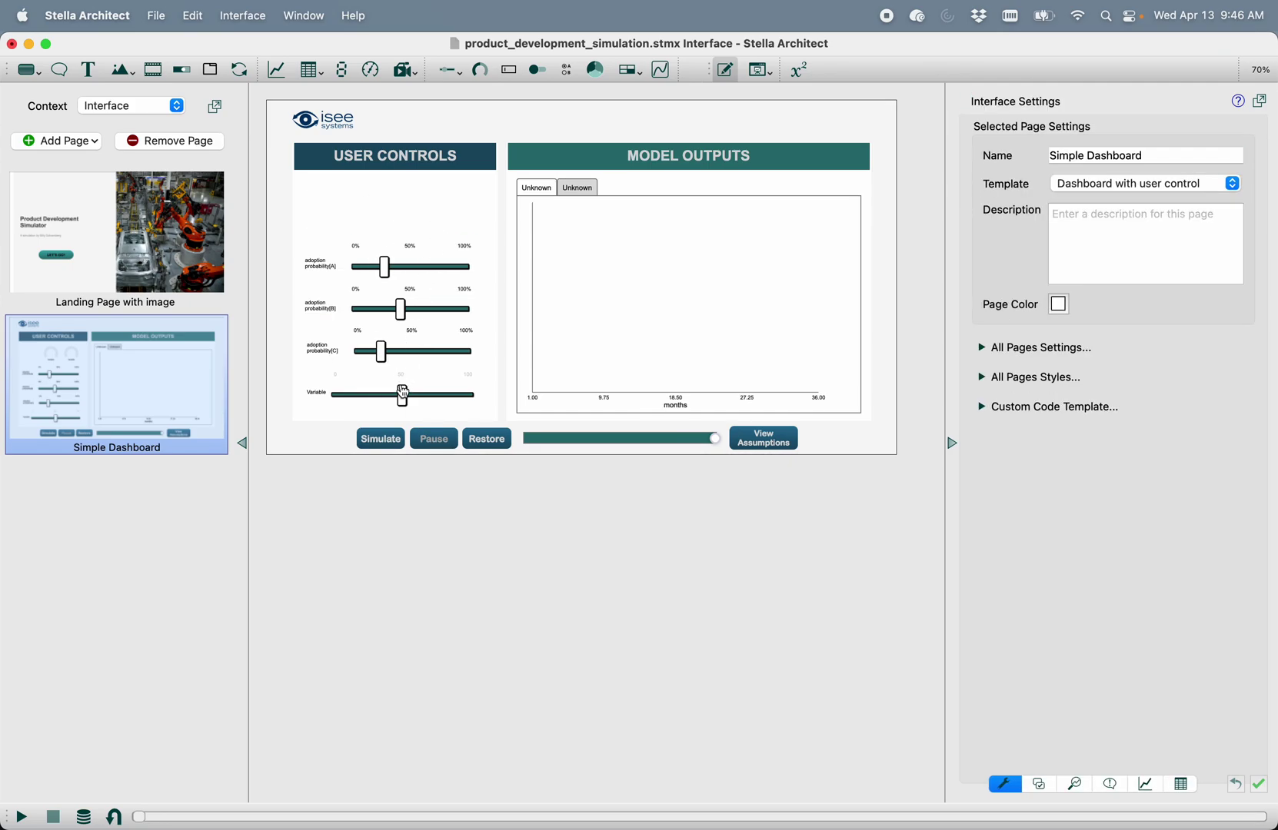
pyautogui.click(403, 393)
pyautogui.press('Delete')
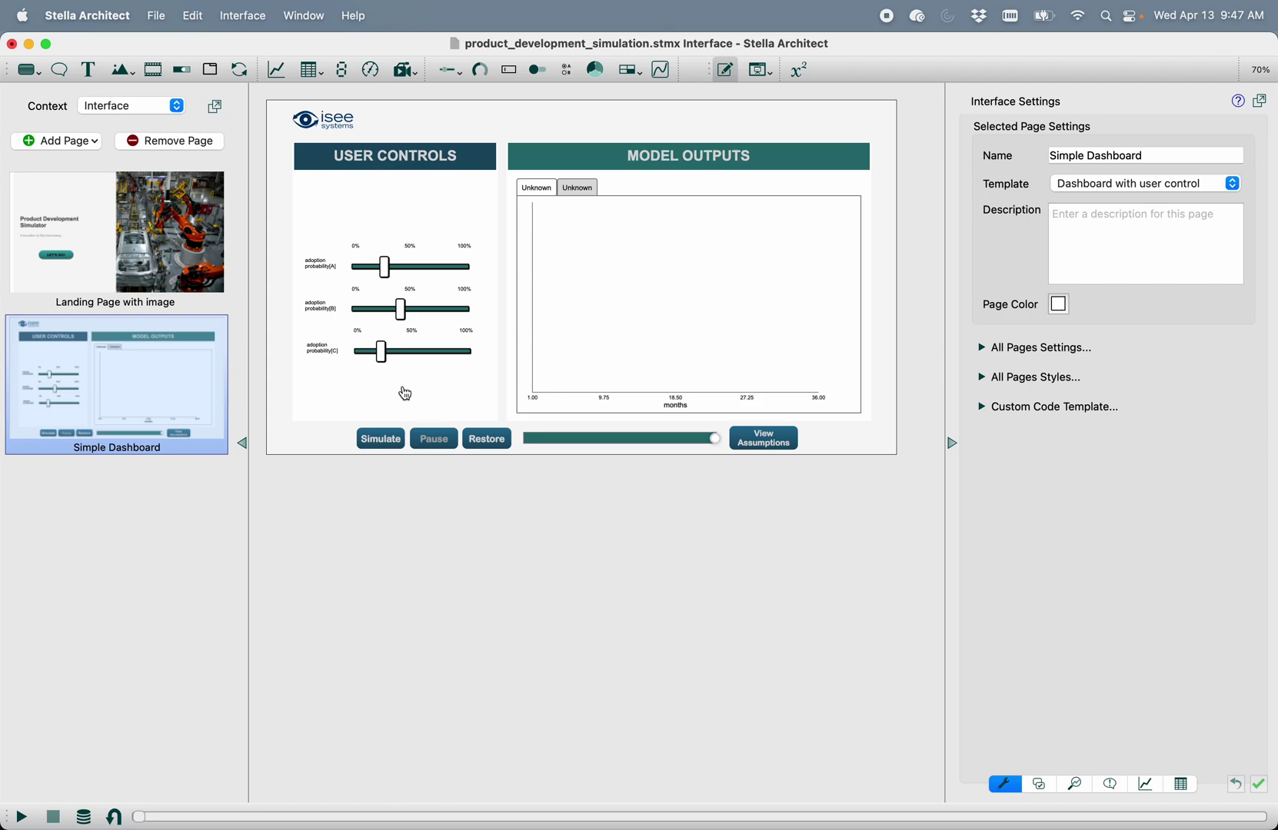
# Set the MODEL OUTPUTS chart's first series to Customers[A]
pyautogui.click(638, 338)
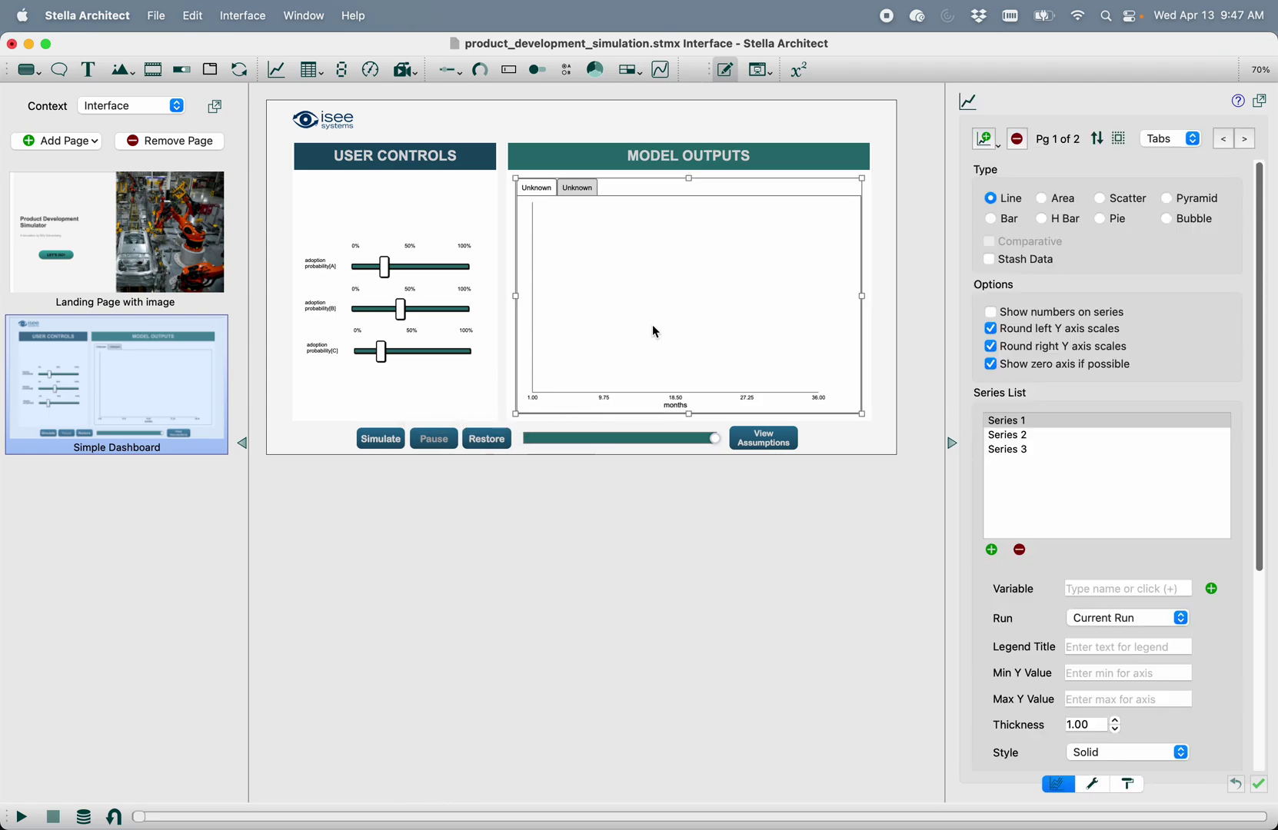
pyautogui.click(1213, 588)
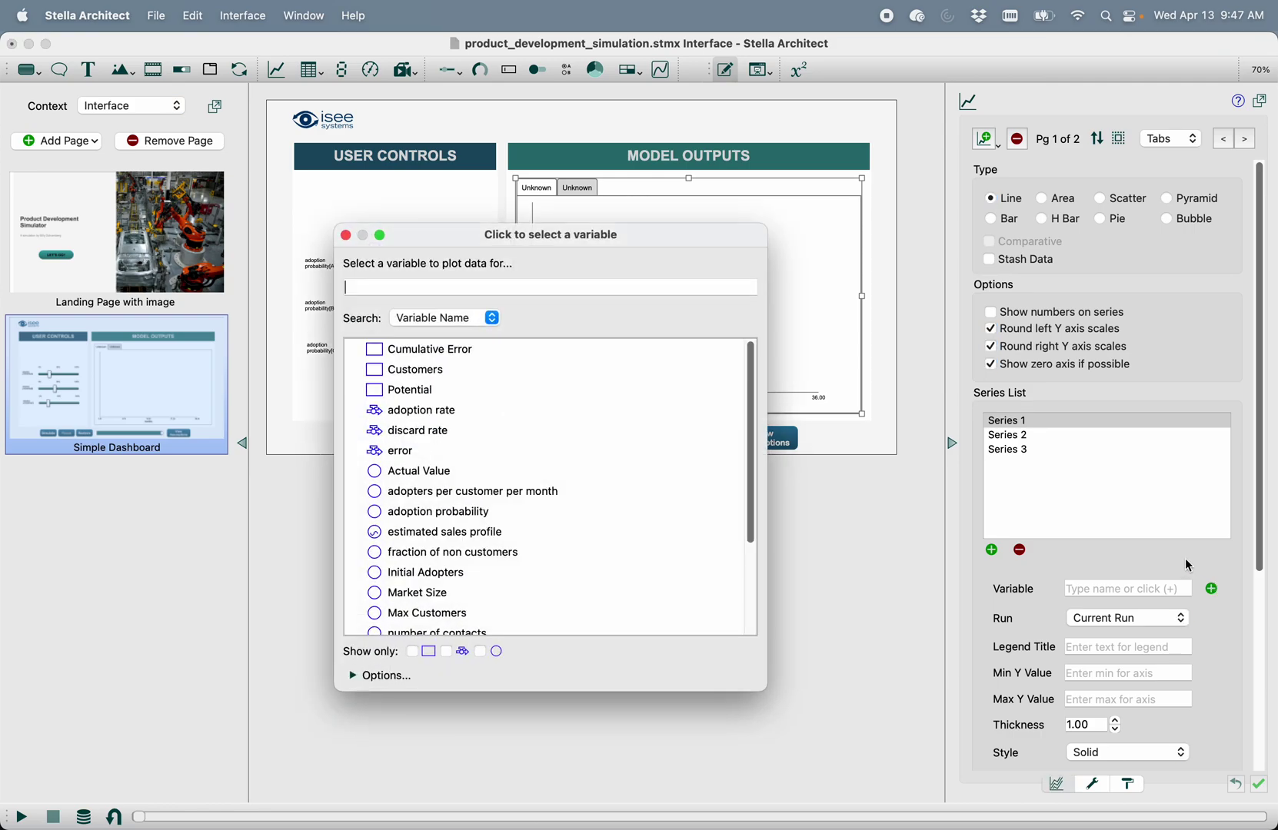
pyautogui.click(429, 372)
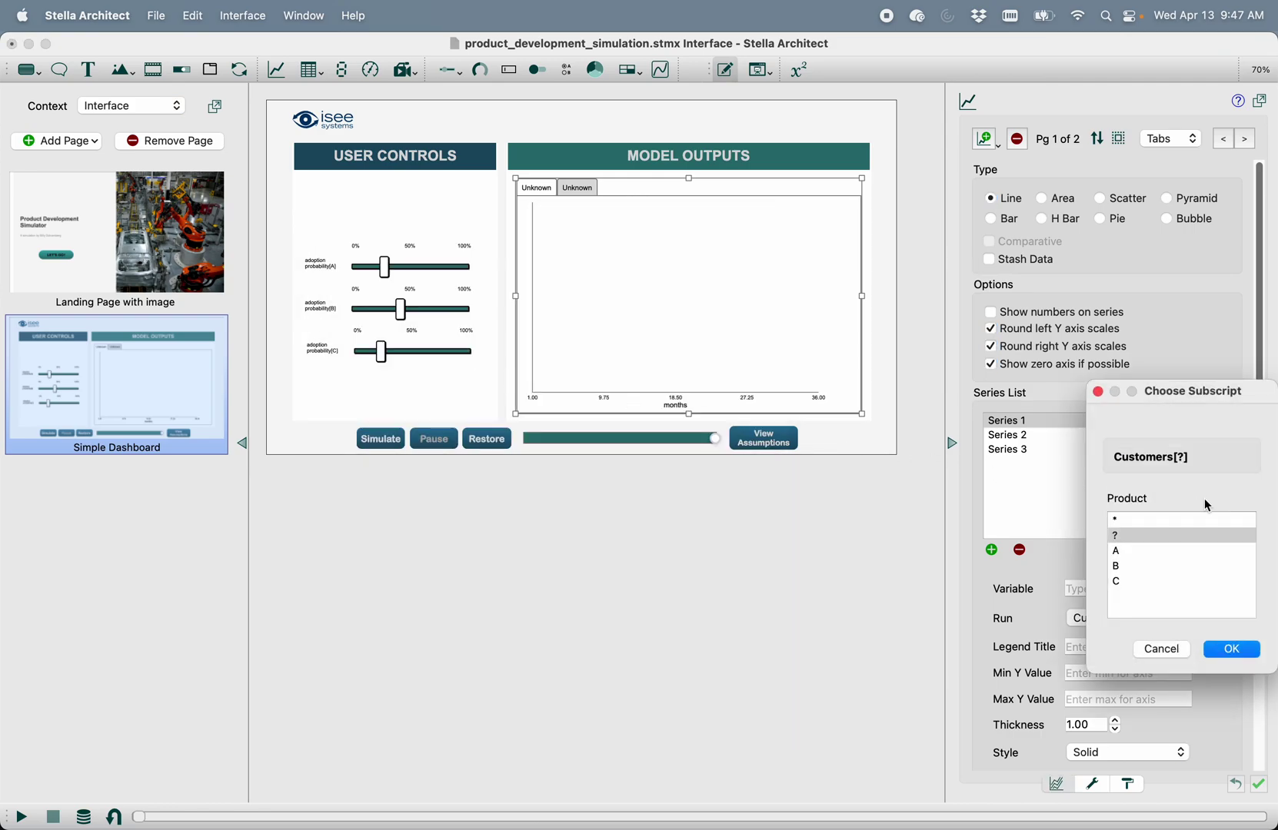
pyautogui.click(1131, 551)
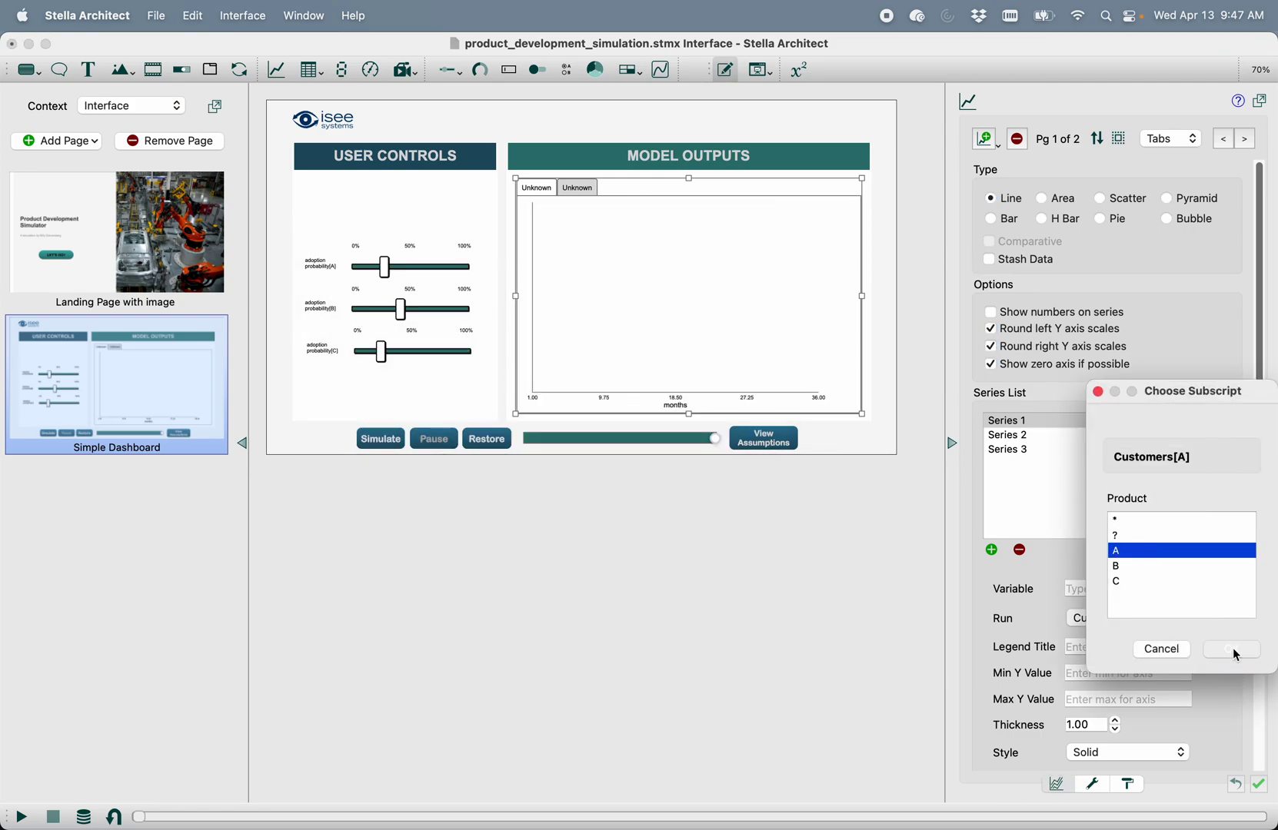
pyautogui.click(1233, 651)
# Set the chart's second series to Customers[B]
pyautogui.click(1046, 437)
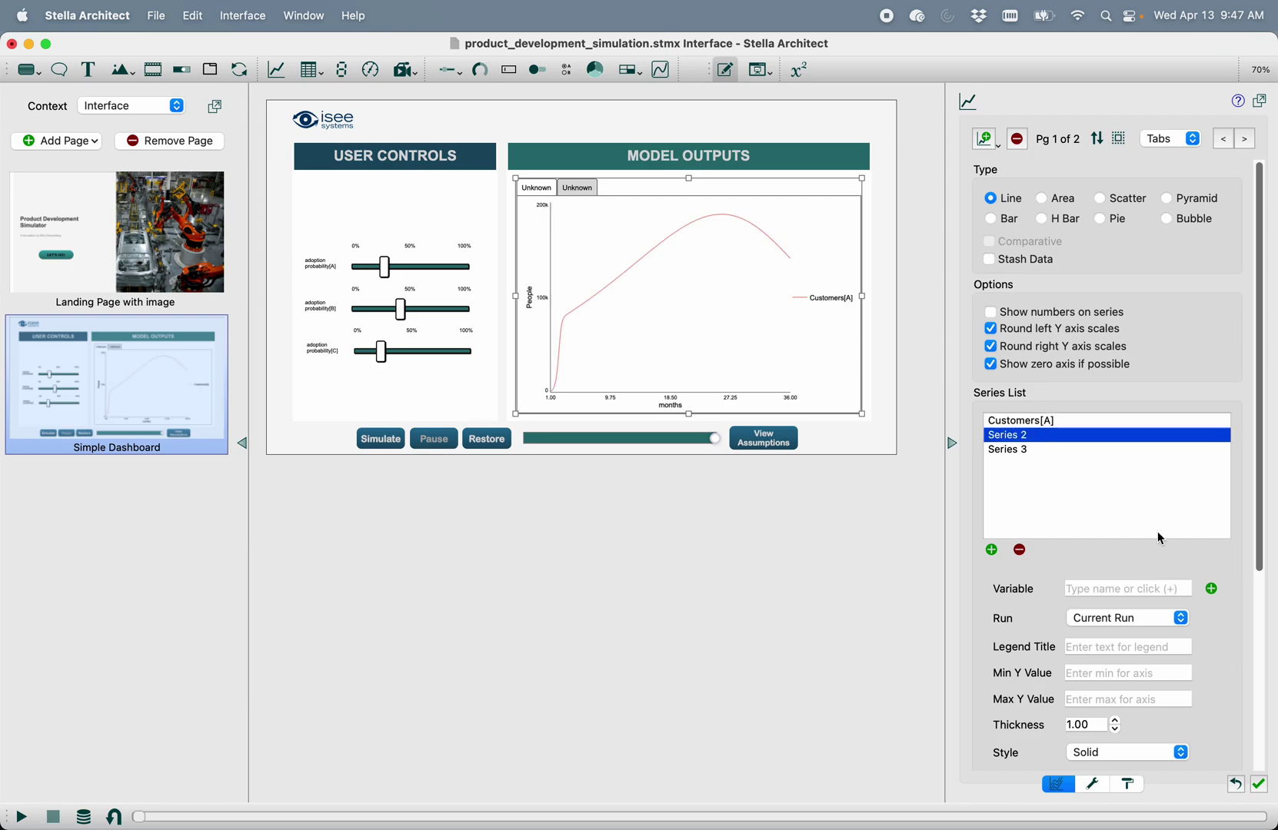
pyautogui.click(1212, 589)
pyautogui.click(467, 363)
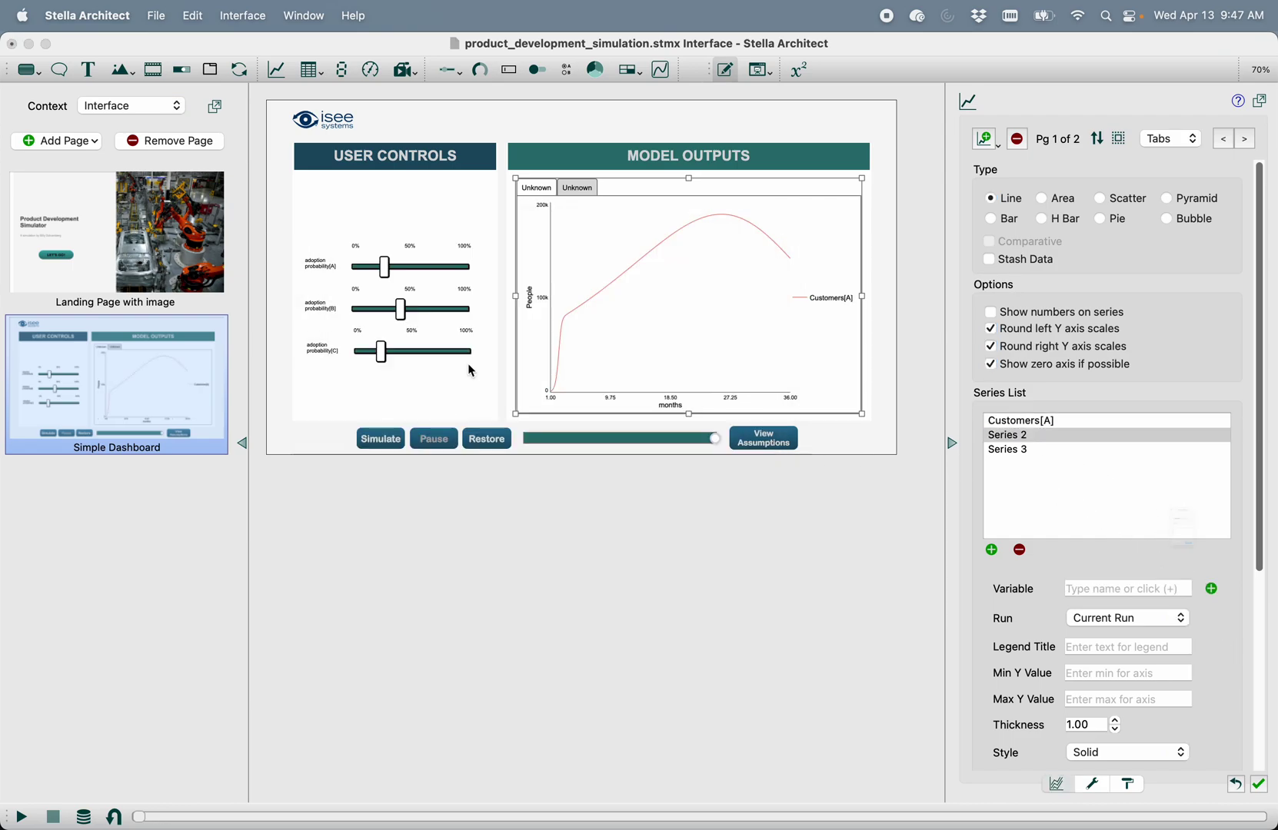
pyautogui.click(1120, 570)
pyautogui.click(1231, 648)
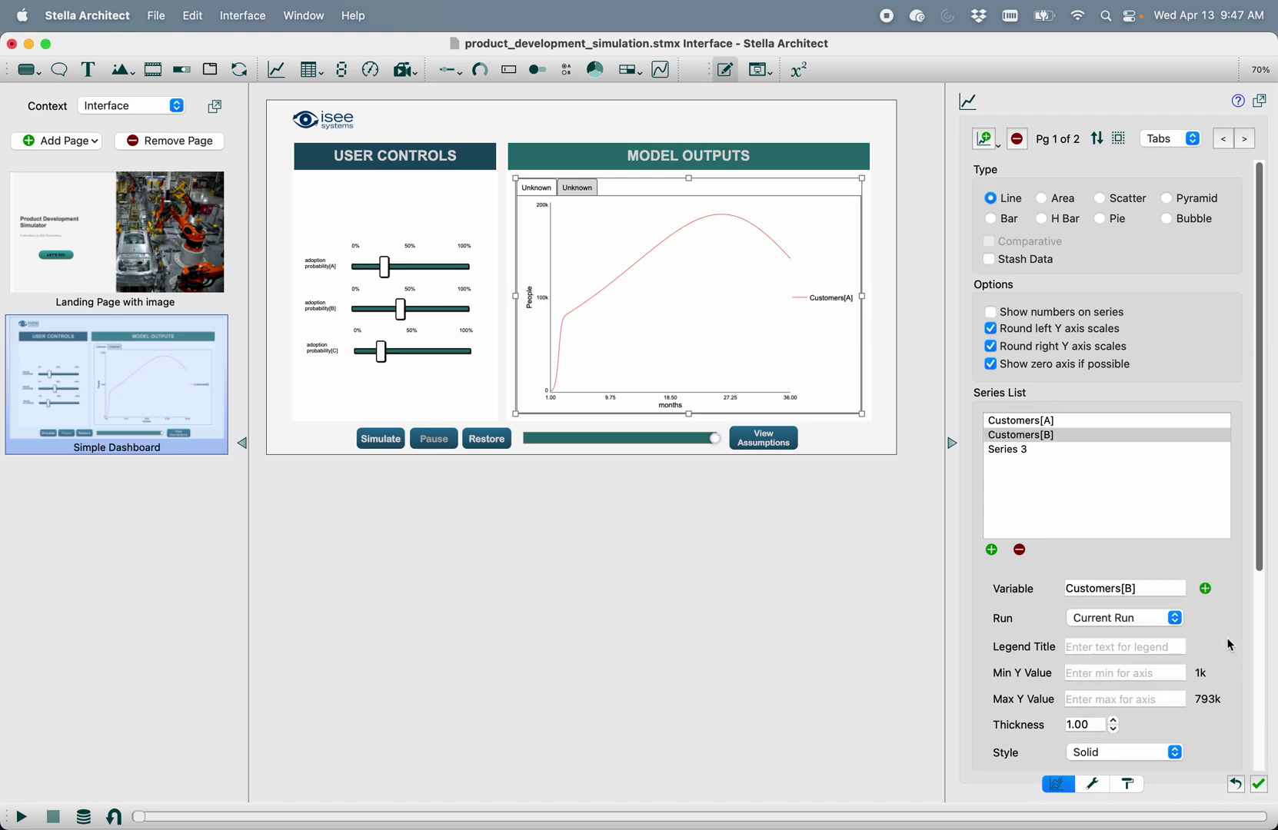
# Set the chart's third series to Customers[C]
pyautogui.click(1002, 452)
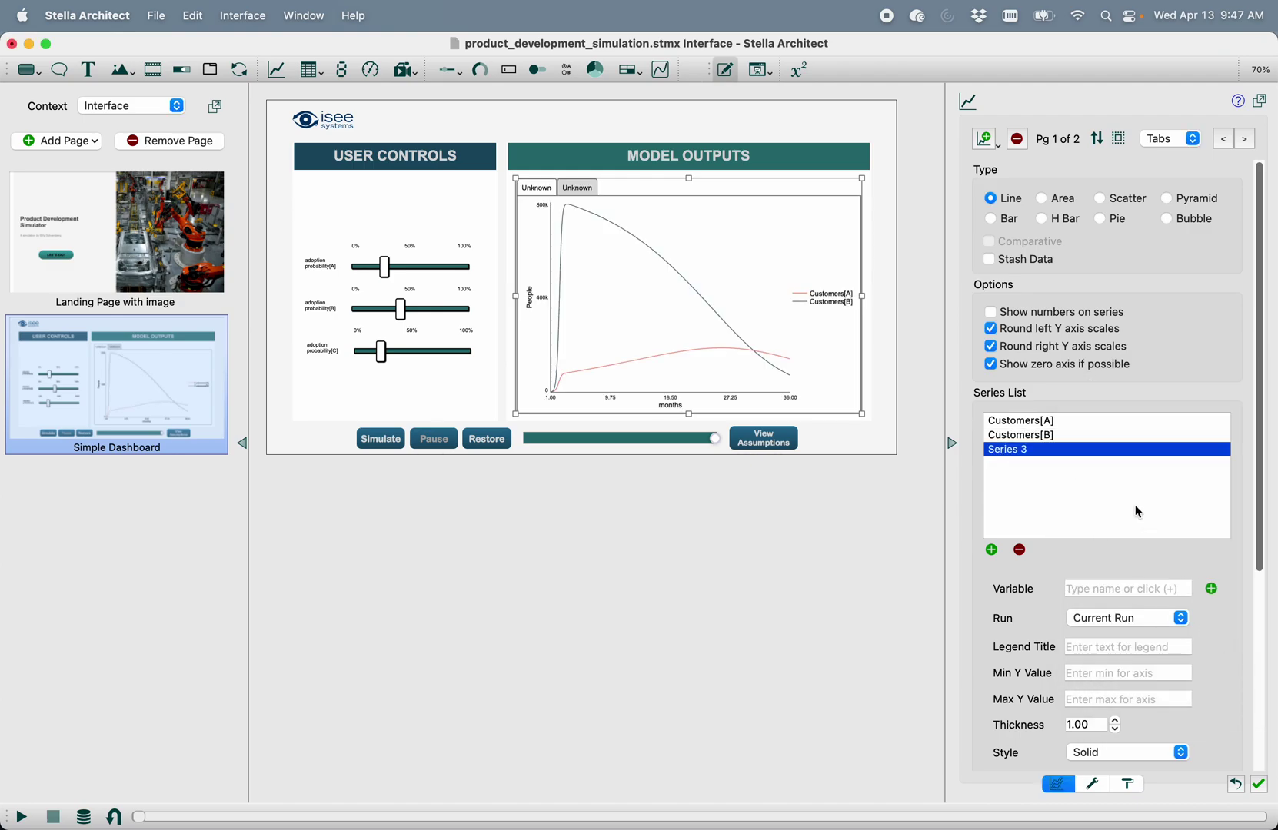
pyautogui.click(1220, 593)
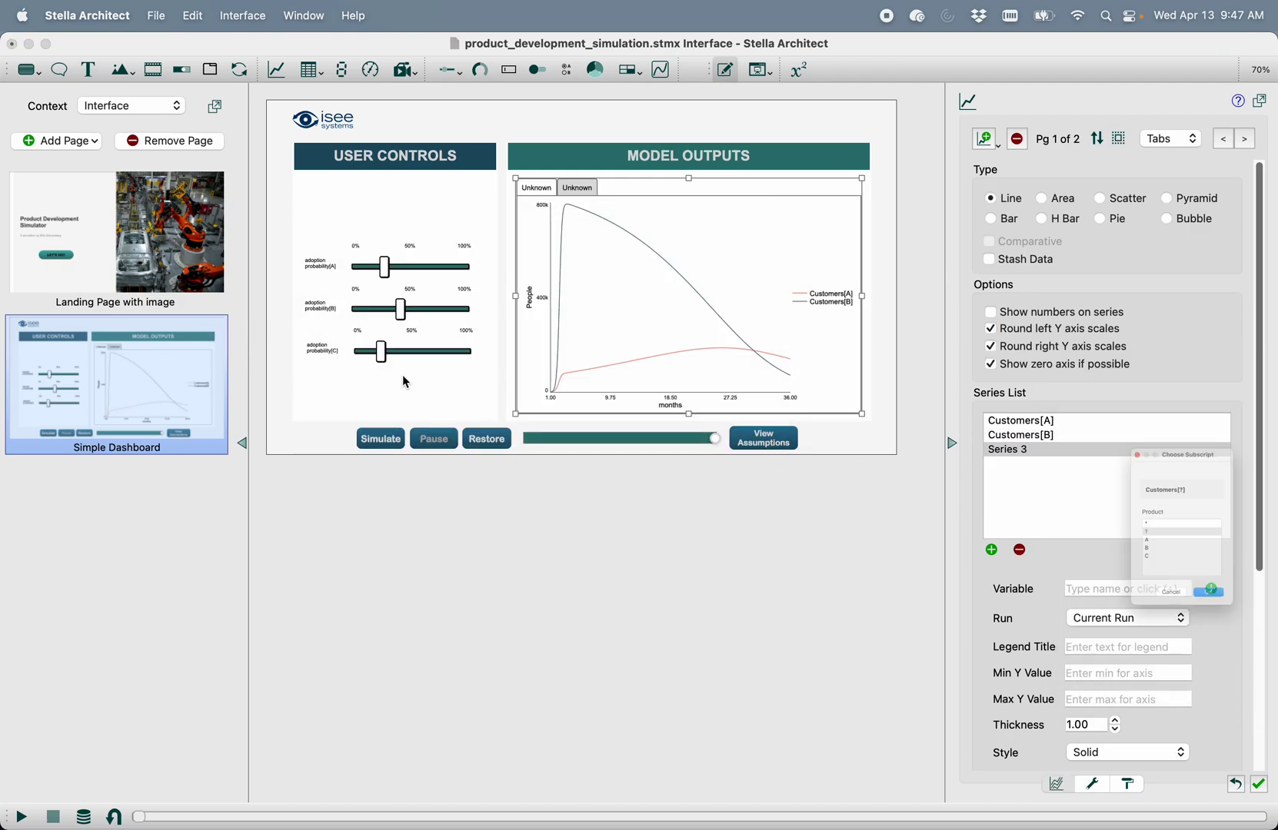
pyautogui.click(1118, 583)
pyautogui.click(1238, 649)
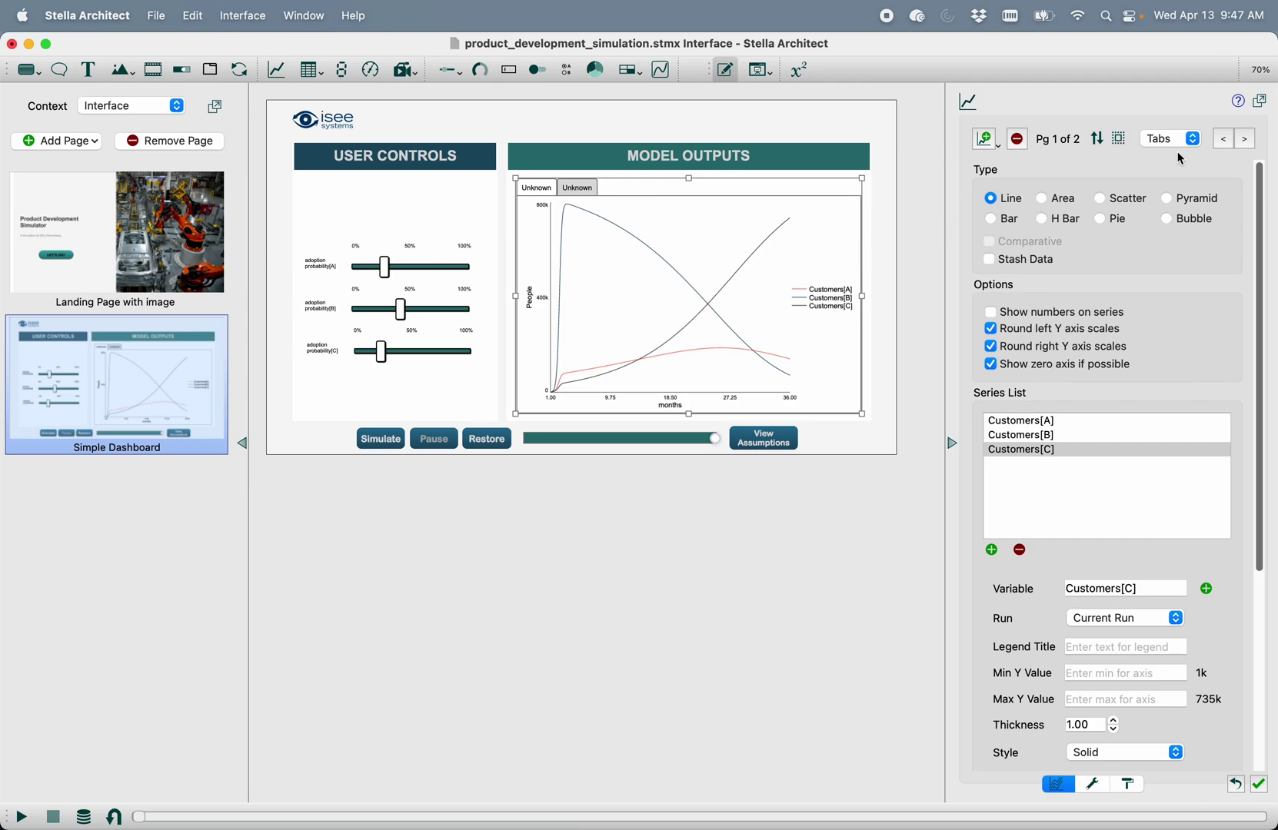
# Delete the empty second graph page and display graph pages as Pages instead of Tabs
pyautogui.click(1246, 140)
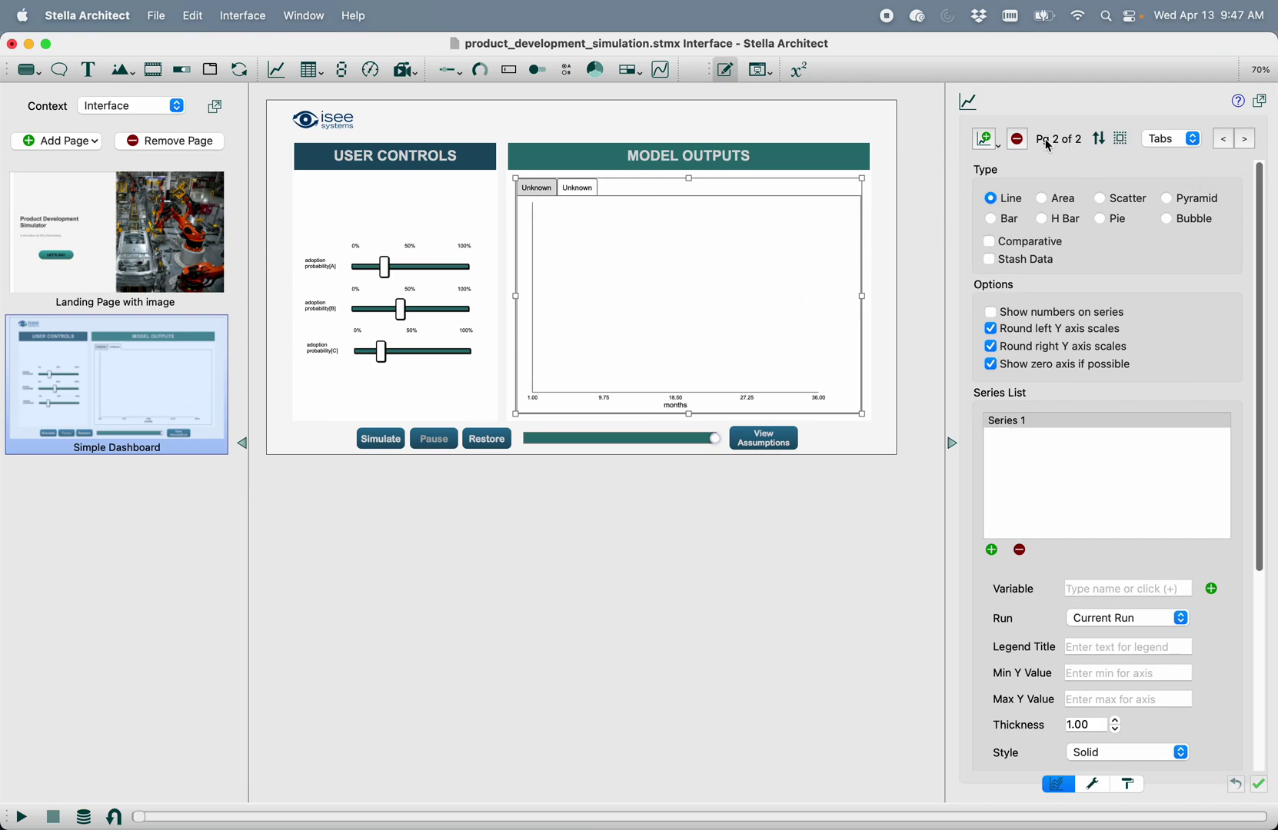
pyautogui.click(1017, 139)
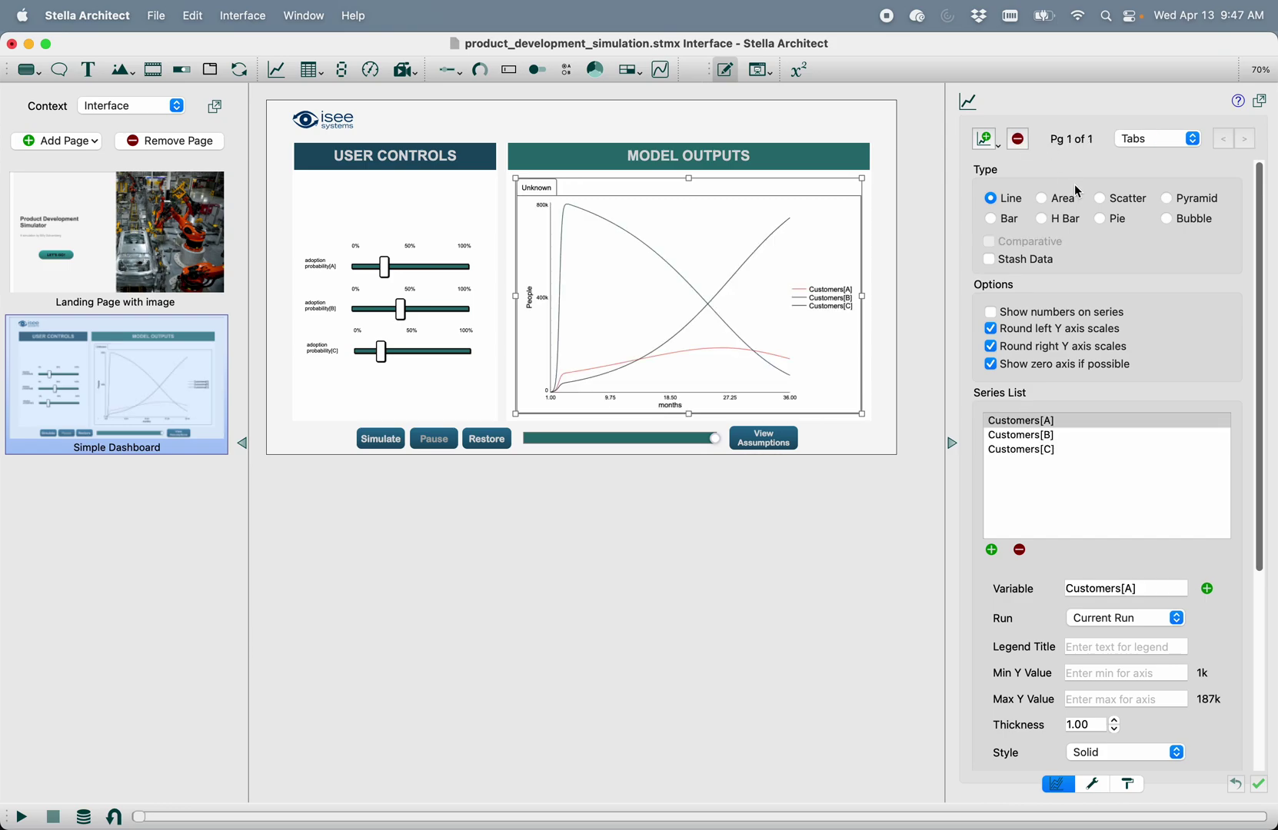
pyautogui.click(1130, 140)
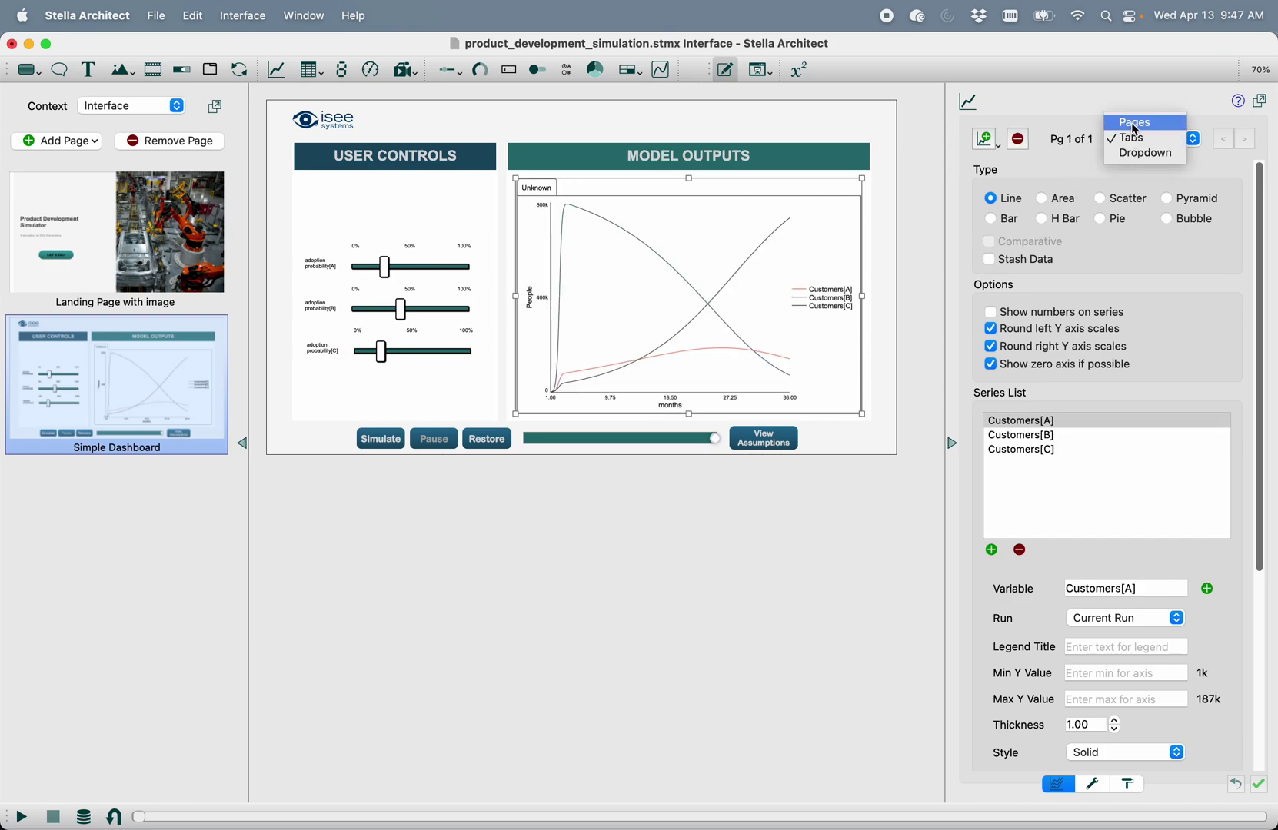
pyautogui.click(1136, 123)
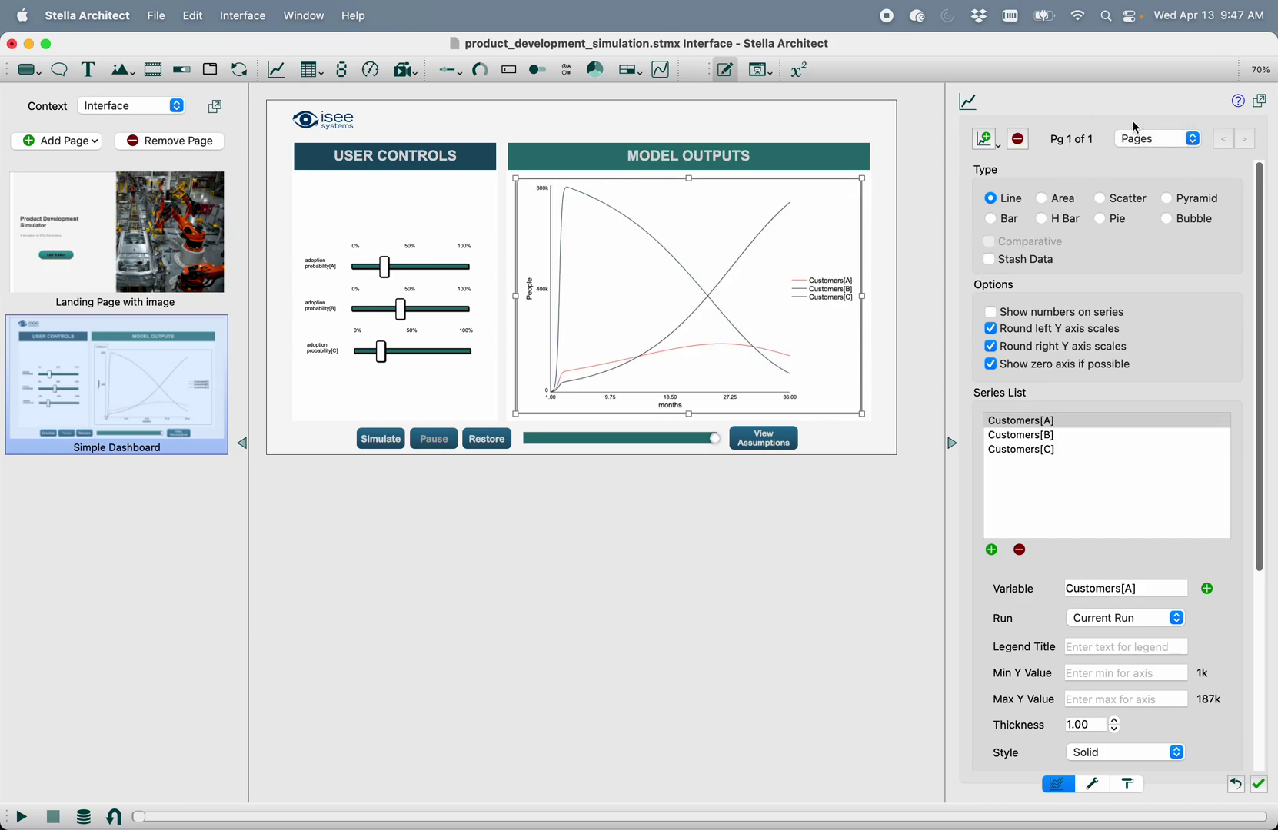
pyautogui.click(708, 606)
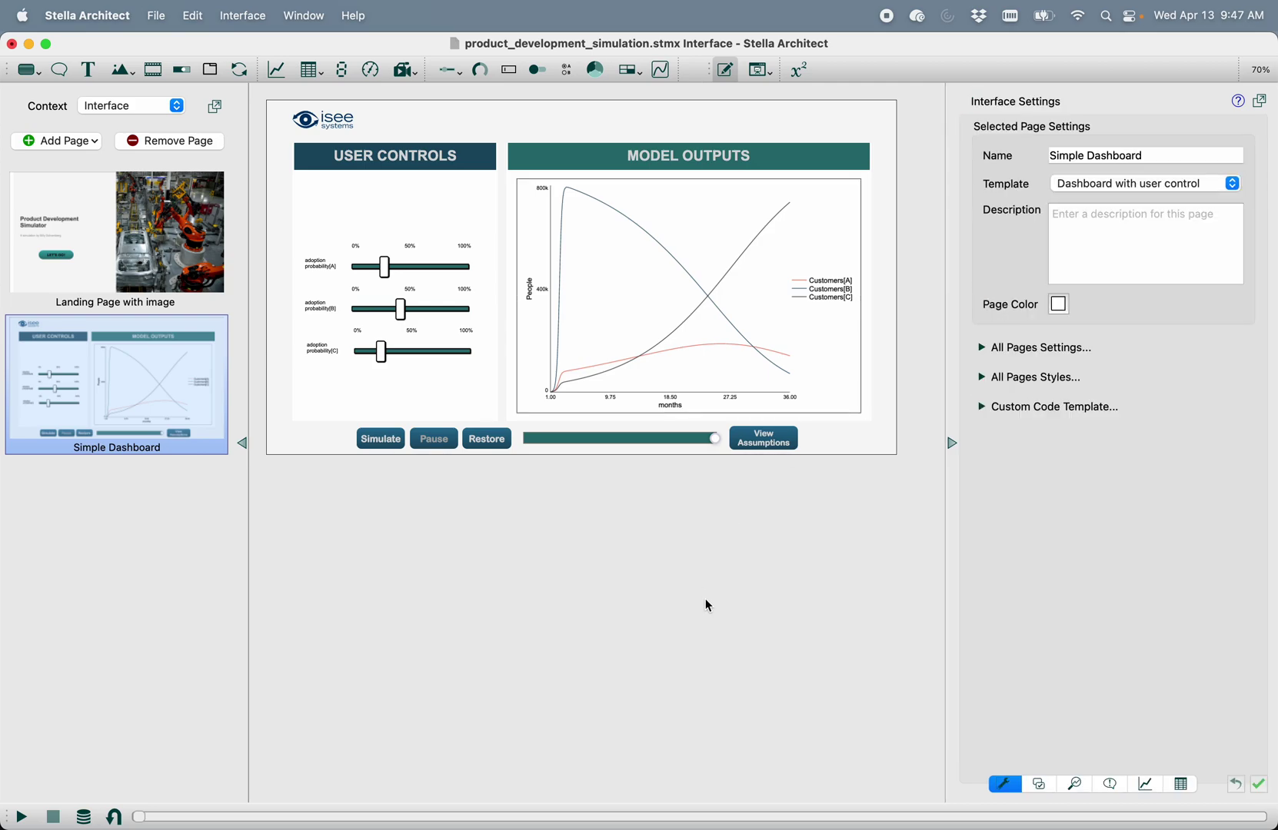
# Delete View Assumptions from its template via Navigate to Template, then switch Context back to Interface
pyautogui.click(763, 448)
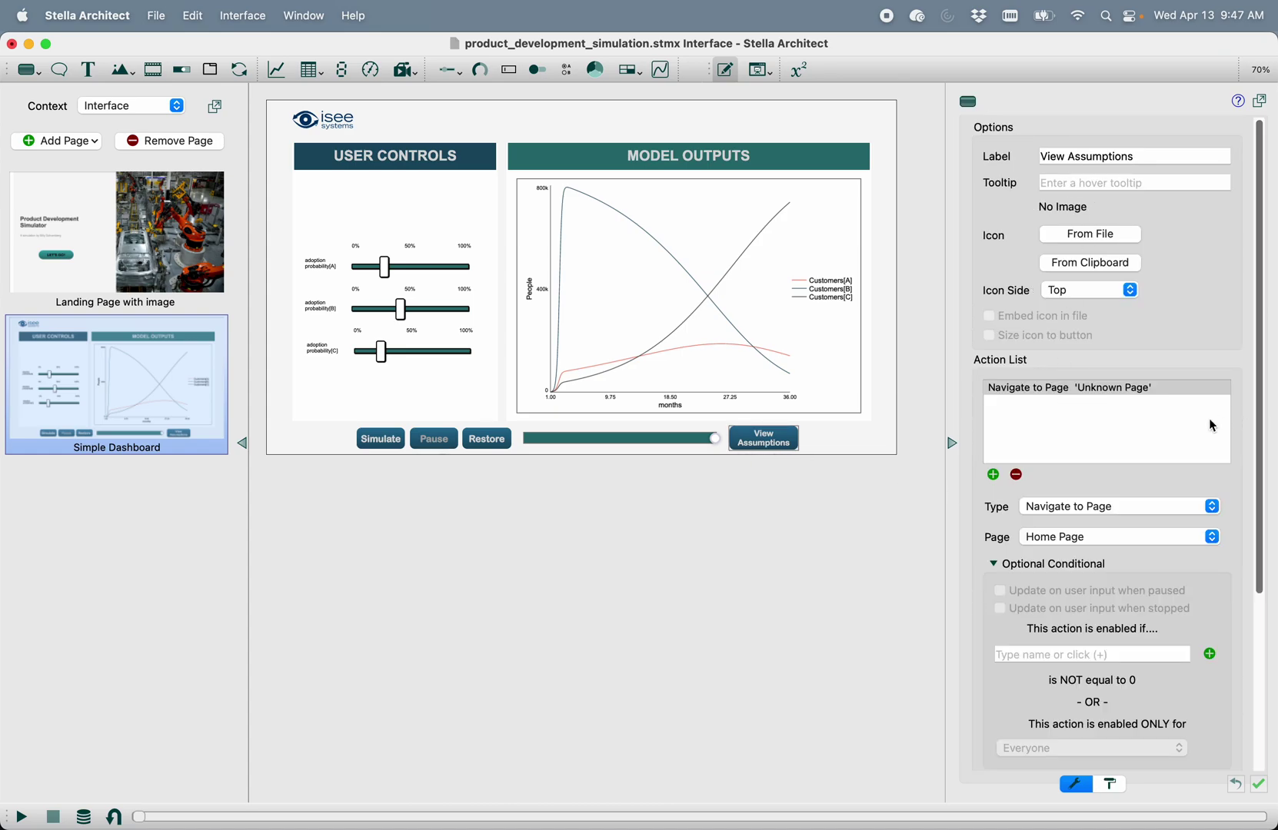
pyautogui.click(808, 468)
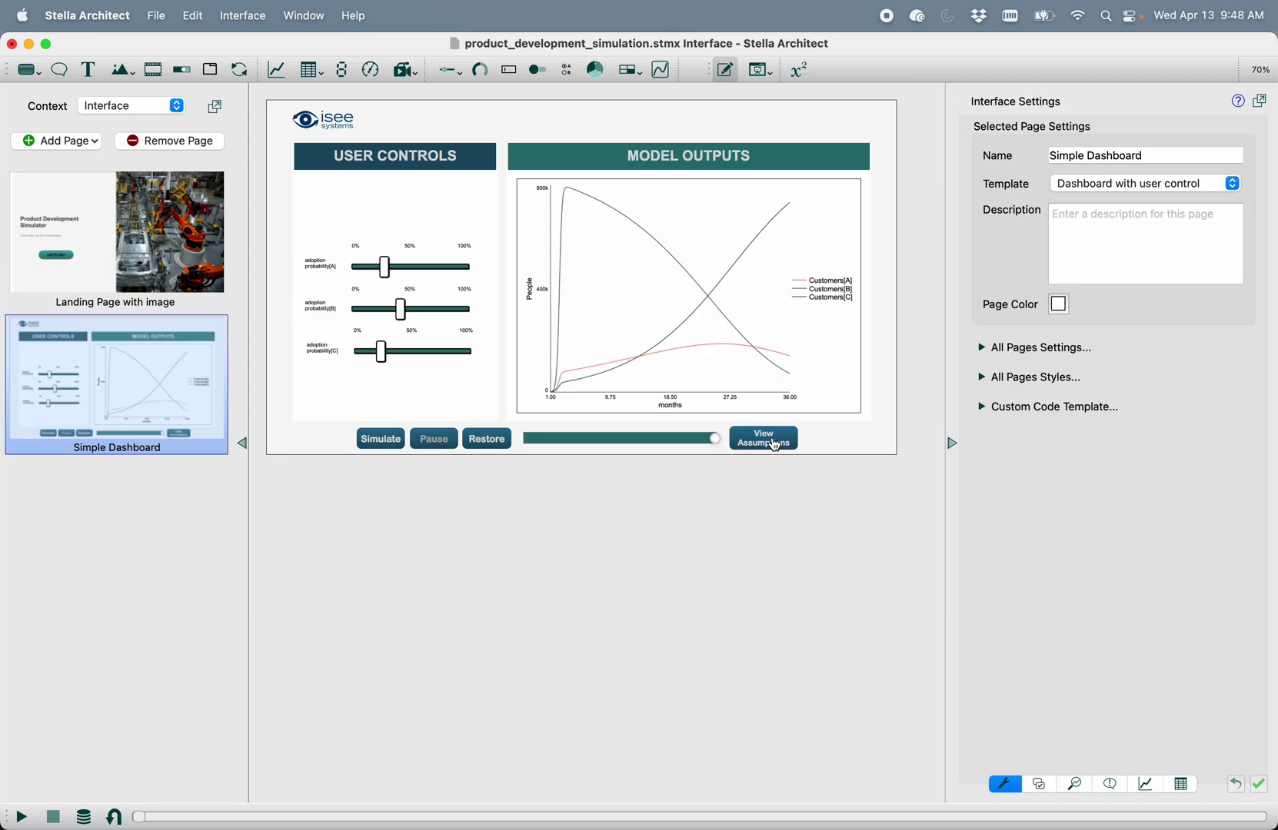
pyautogui.rightClick(775, 445)
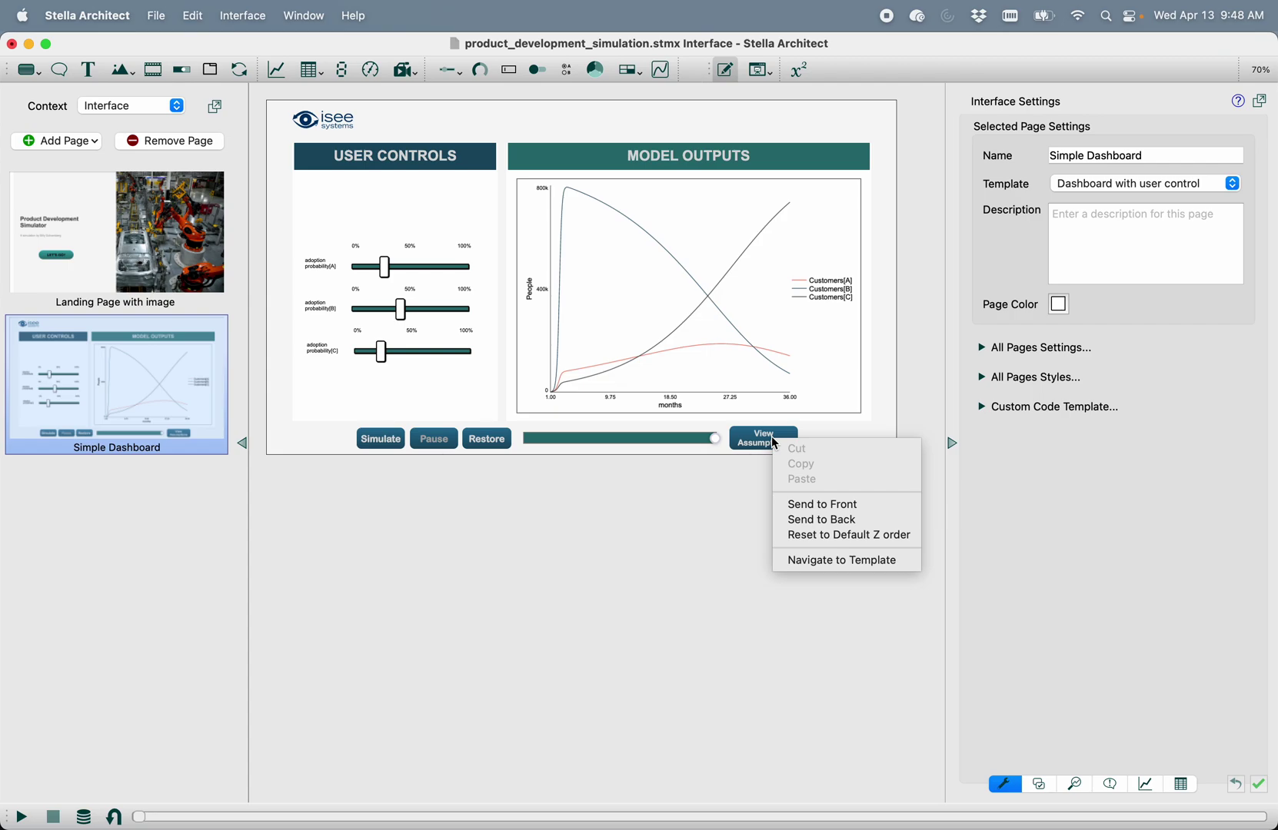
pyautogui.click(832, 565)
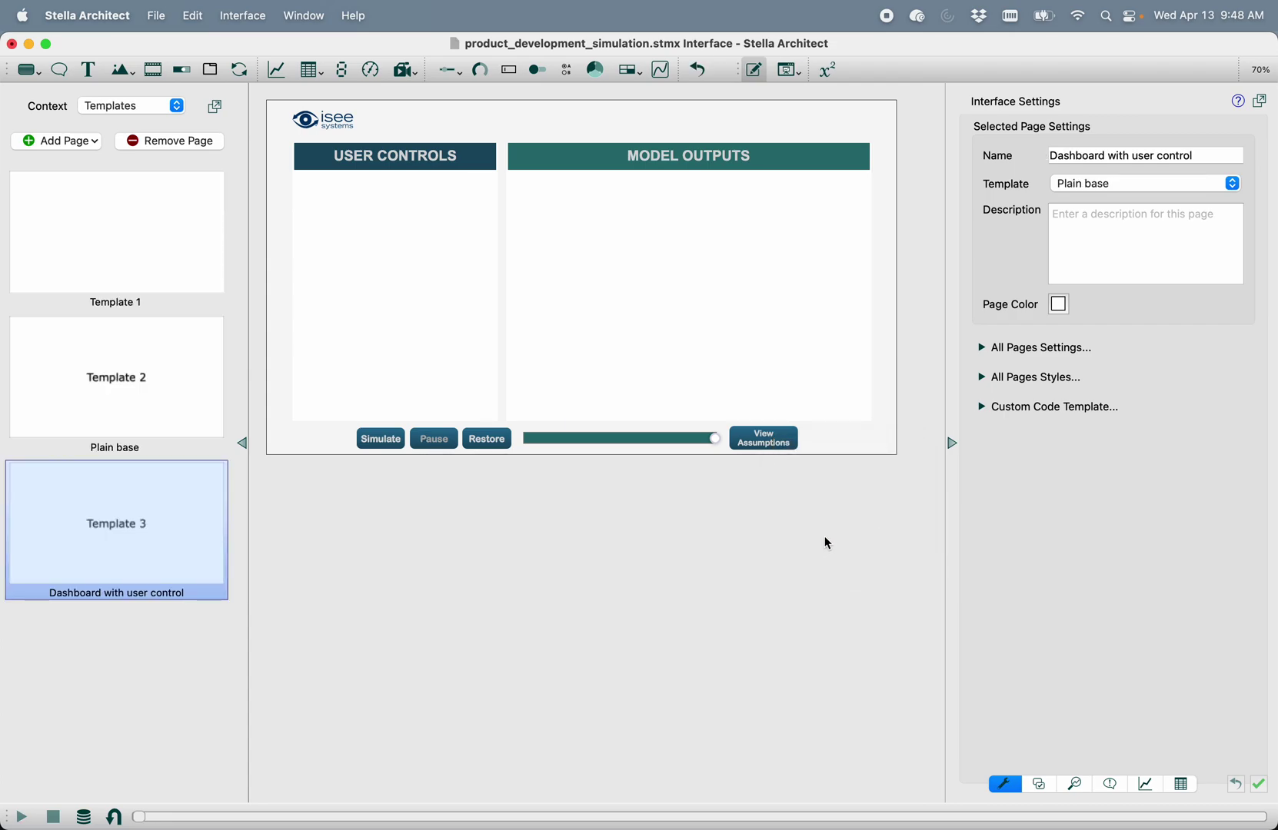
pyautogui.click(781, 451)
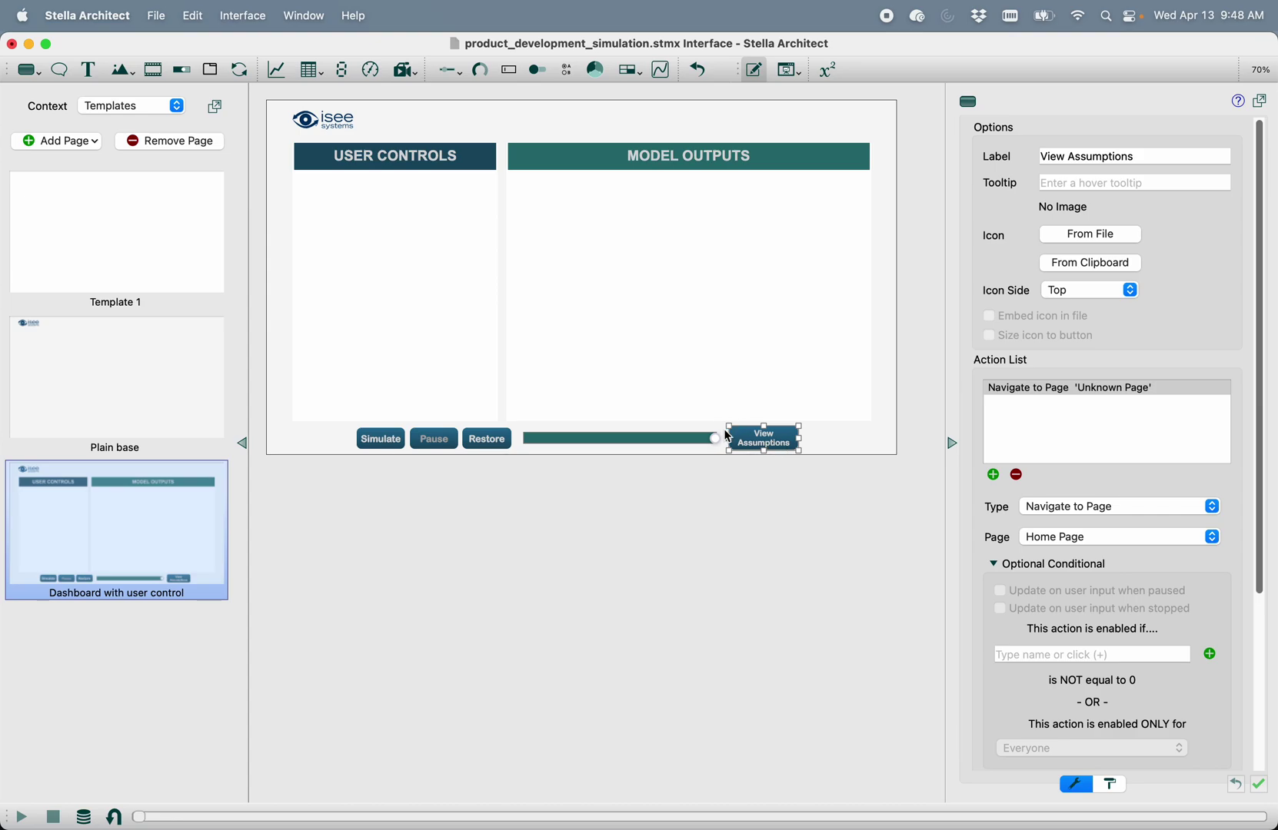
pyautogui.press('Delete')
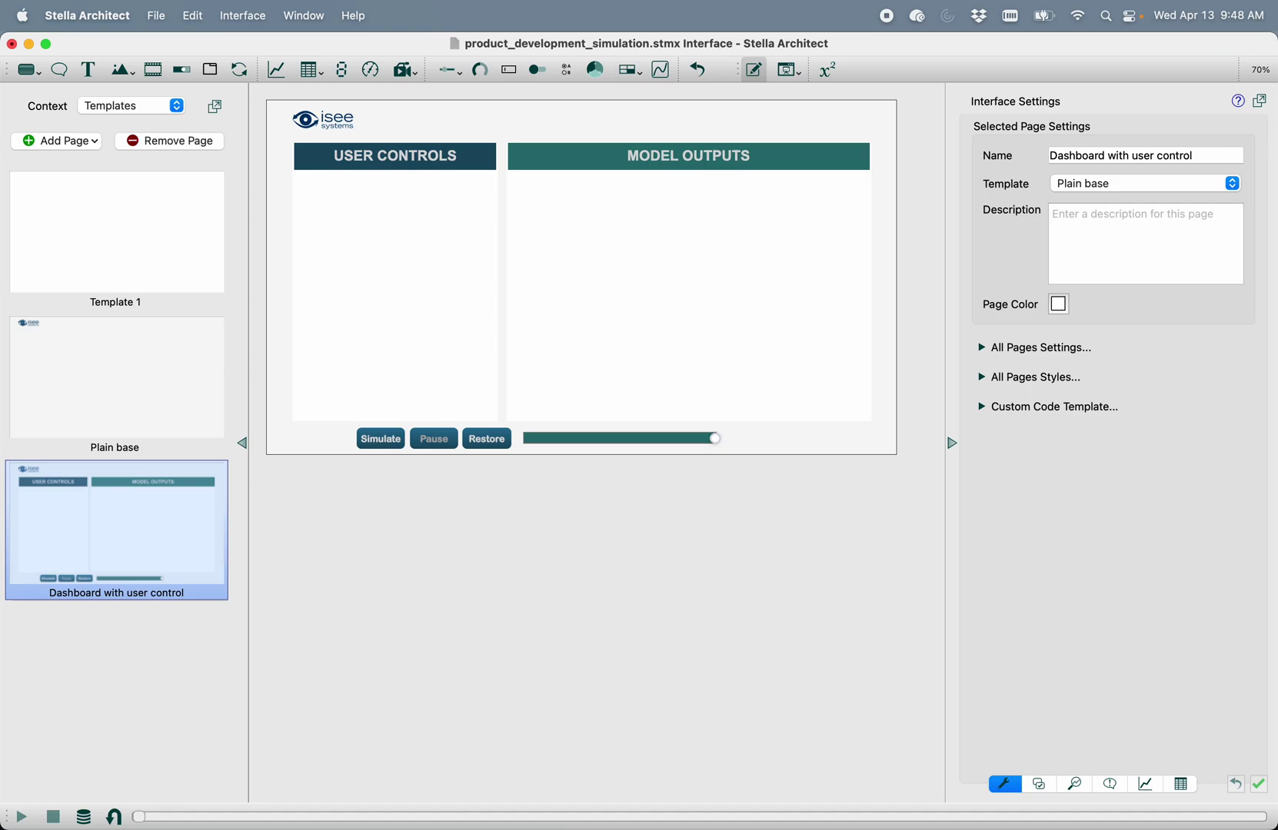
pyautogui.click(146, 107)
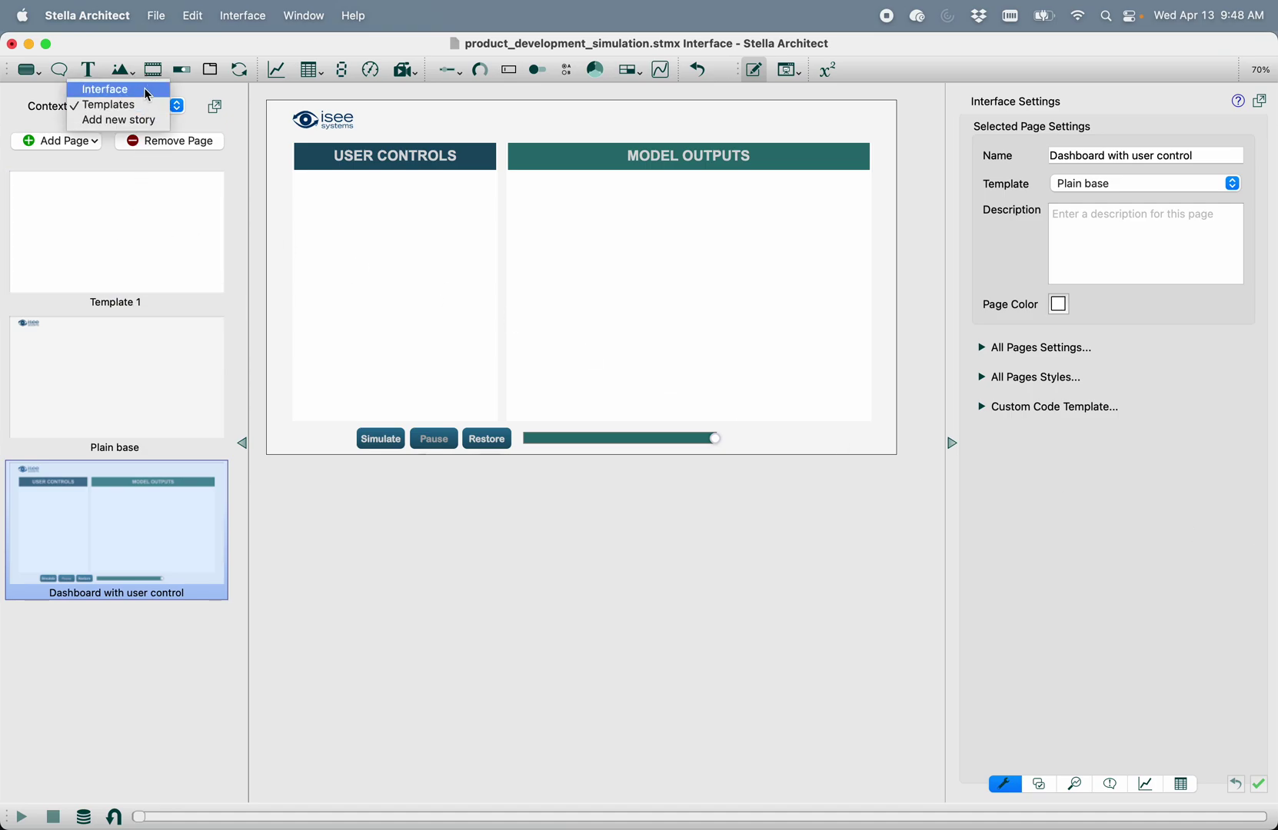
pyautogui.click(149, 91)
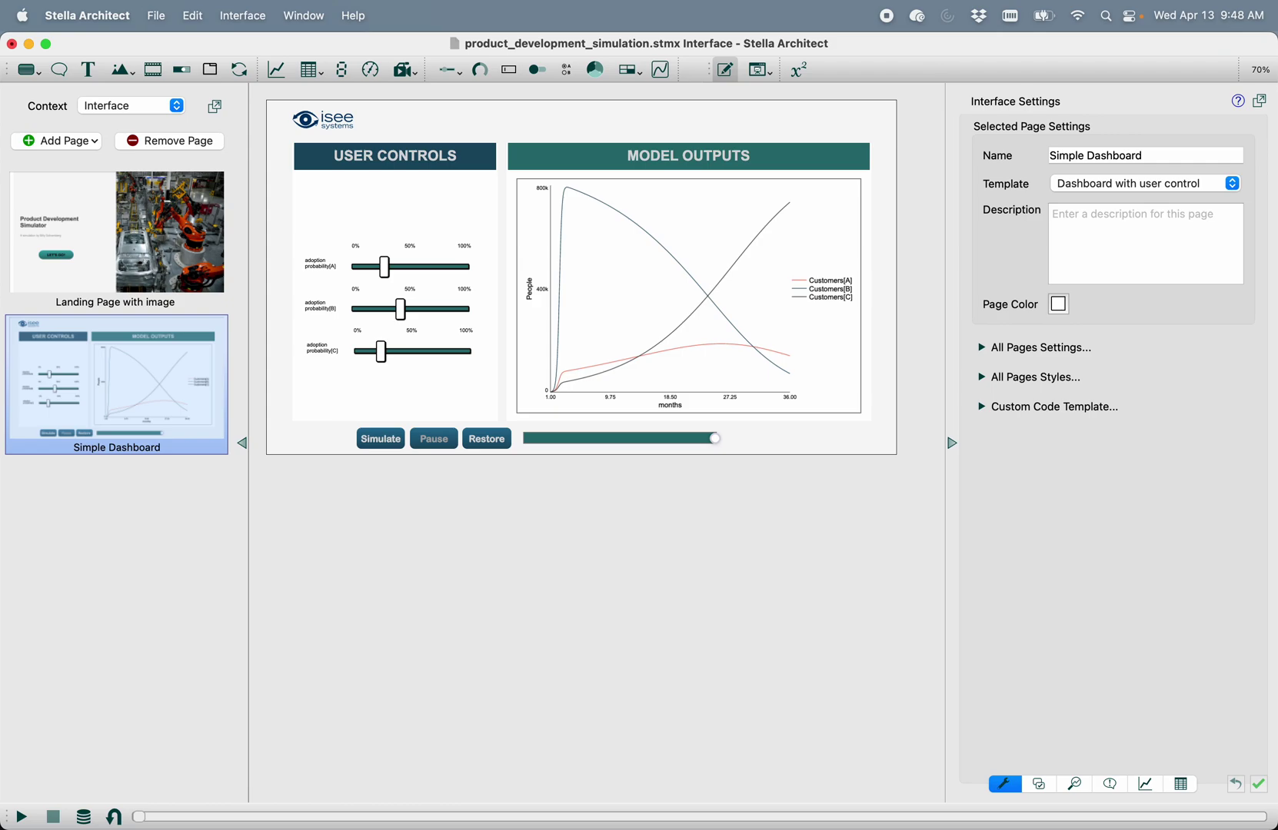
# In run mode, lower the adoption probability[A] slider to about 20% and rerun the simulation
pyautogui.click(129, 188)
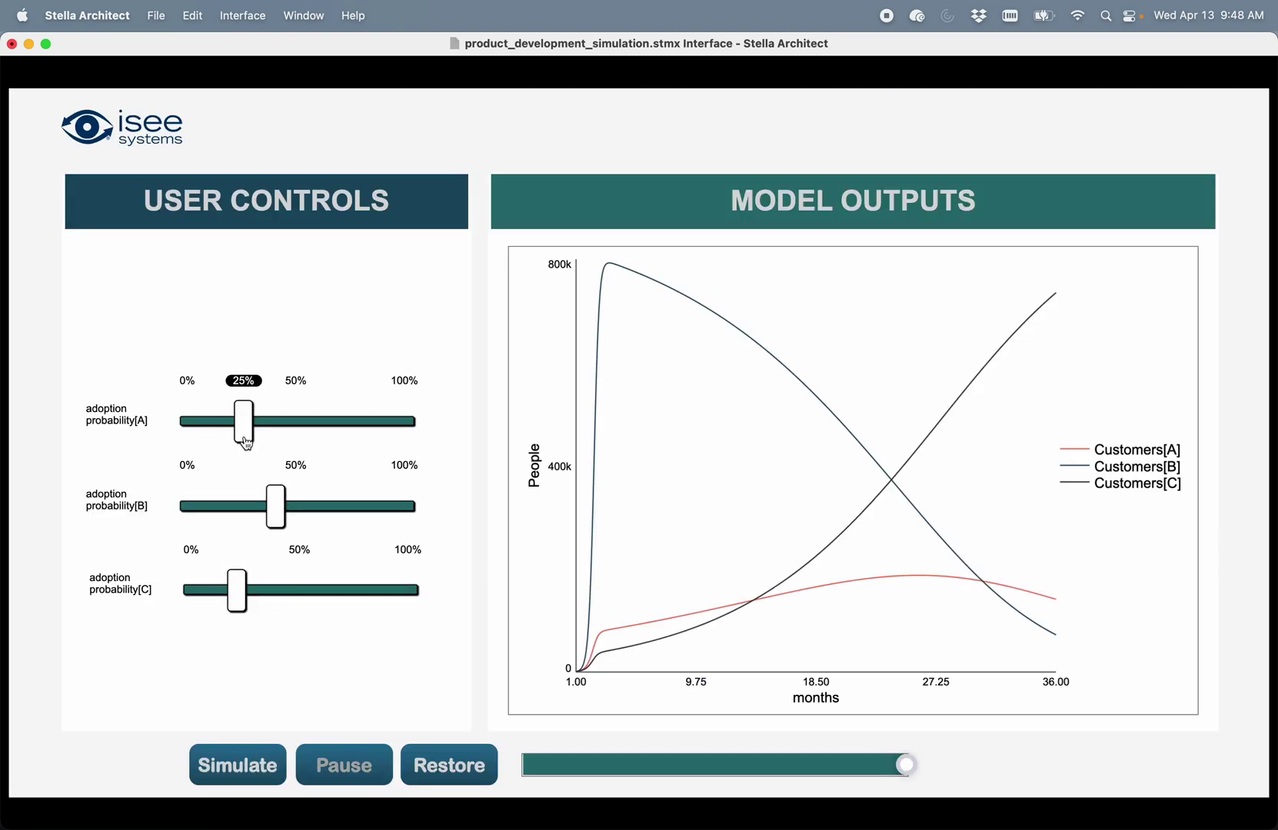
pyautogui.moveTo(242, 422)
pyautogui.mouseDown()
pyautogui.moveTo(333, 422)
pyautogui.moveTo(233, 432)
pyautogui.mouseUp()
pyautogui.click(251, 776)
pyautogui.click(235, 765)
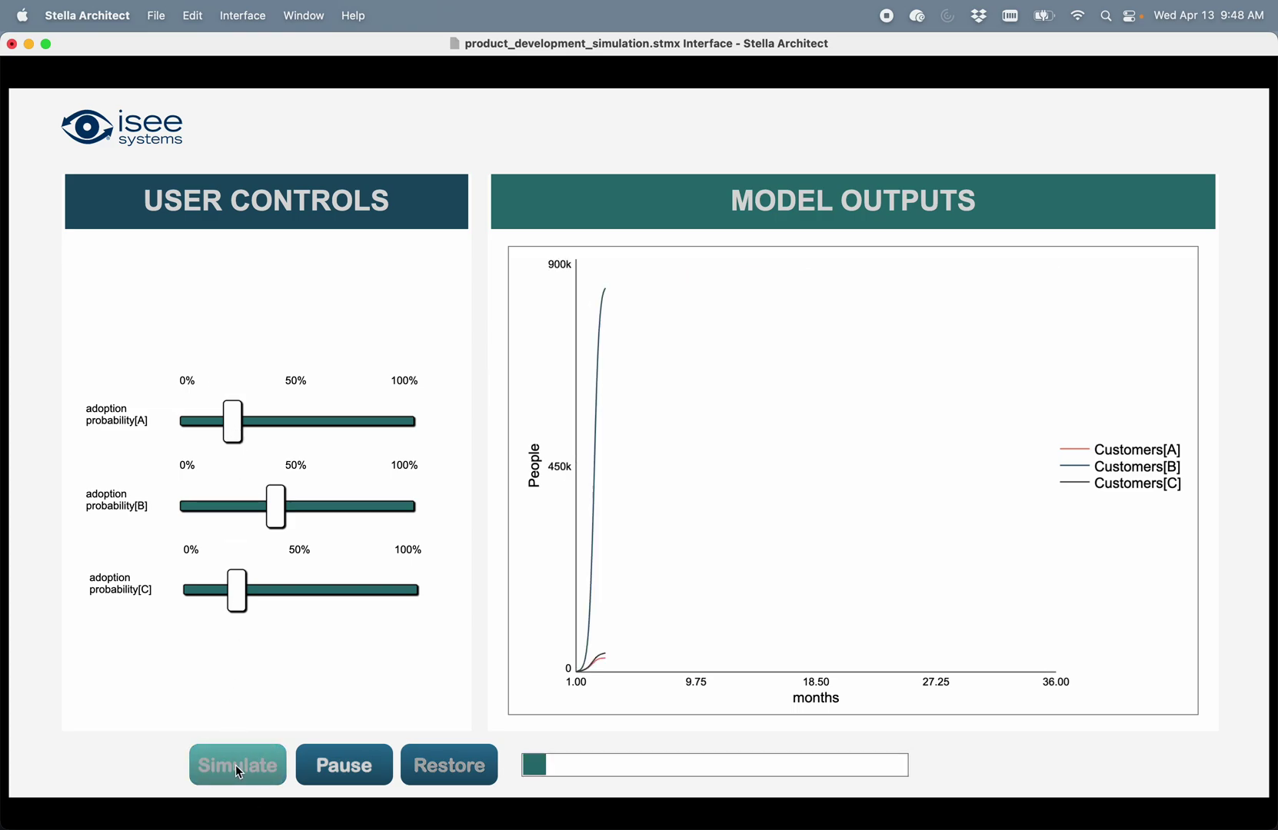